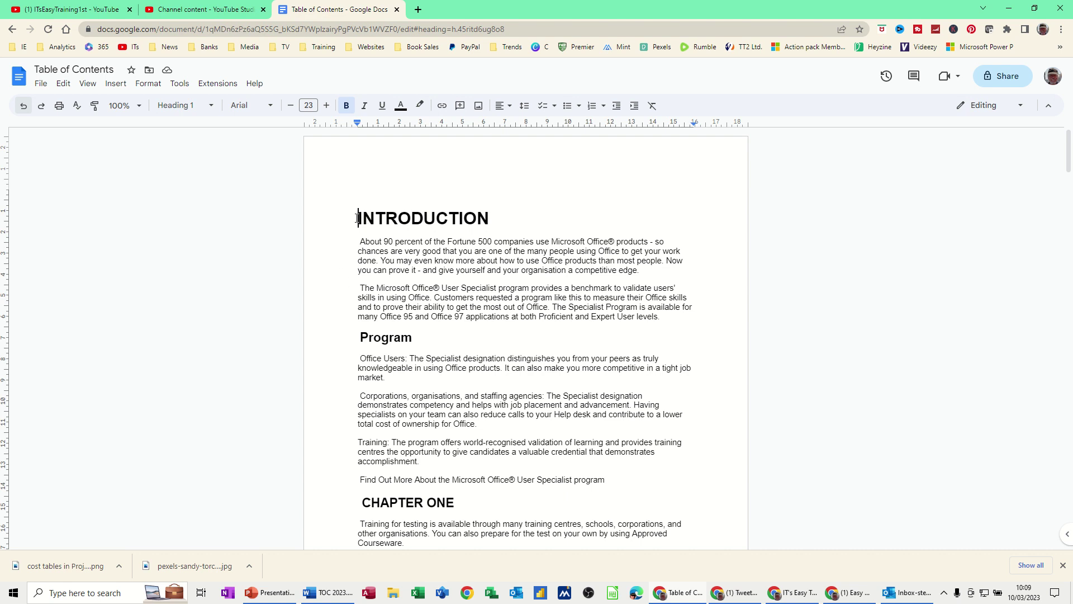
- Check the paragraph styles of the INTRODUCTION and Program headings
{"action": "left_click_drag", "start_coordinate": [353, 216], "coordinate": [493, 218]}
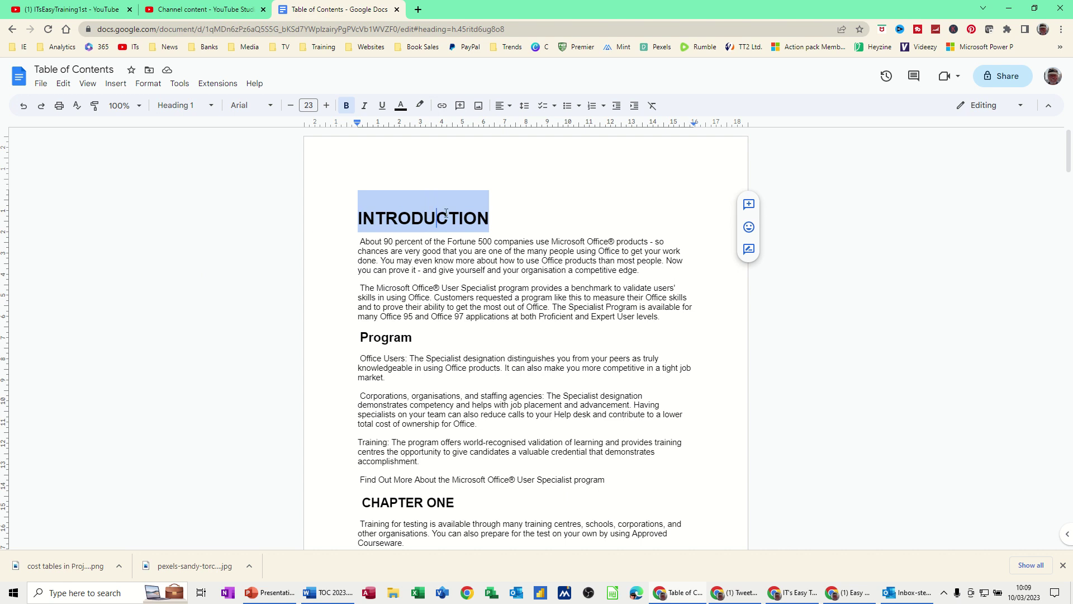
{"action": "left_click", "coordinate": [488, 218]}
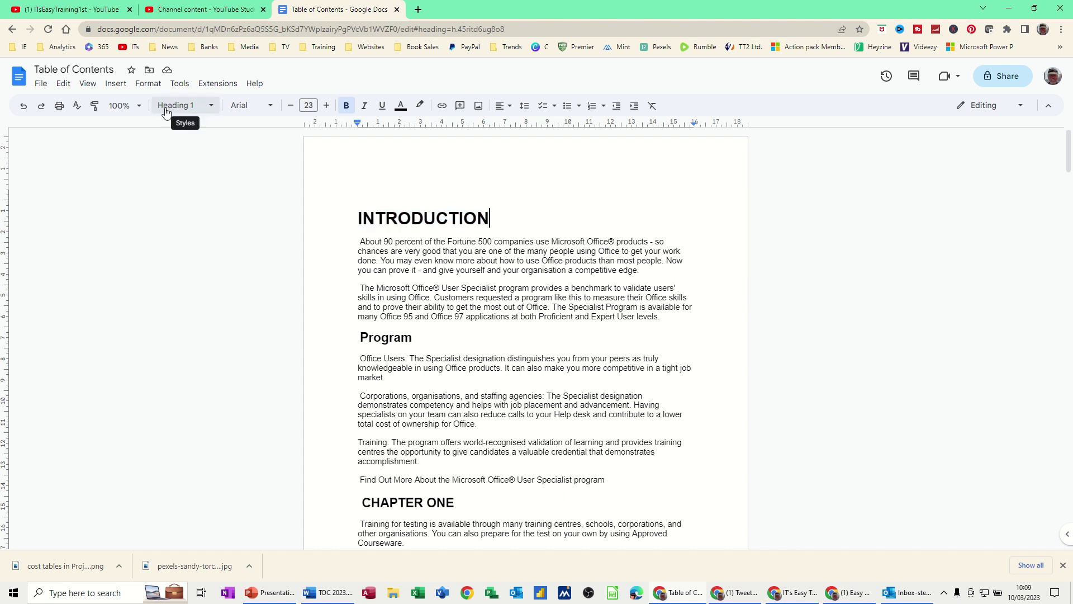
{"action": "left_click", "coordinate": [372, 331]}
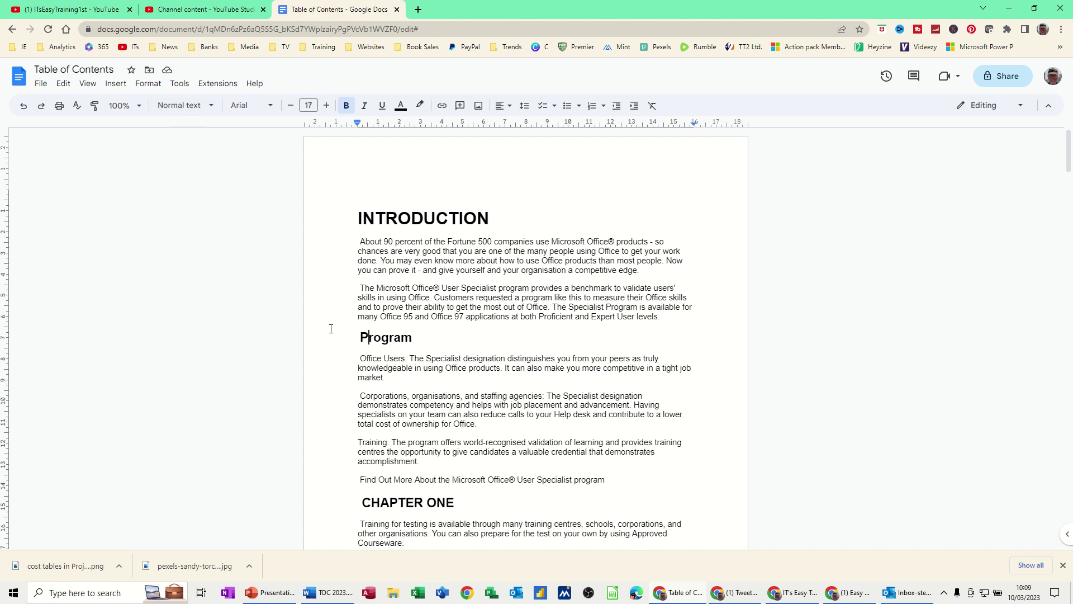
- Apply the Heading 2 style to the Program subheading under INTRODUCTION
{"action": "left_click_drag", "start_coordinate": [356, 338], "coordinate": [411, 336]}
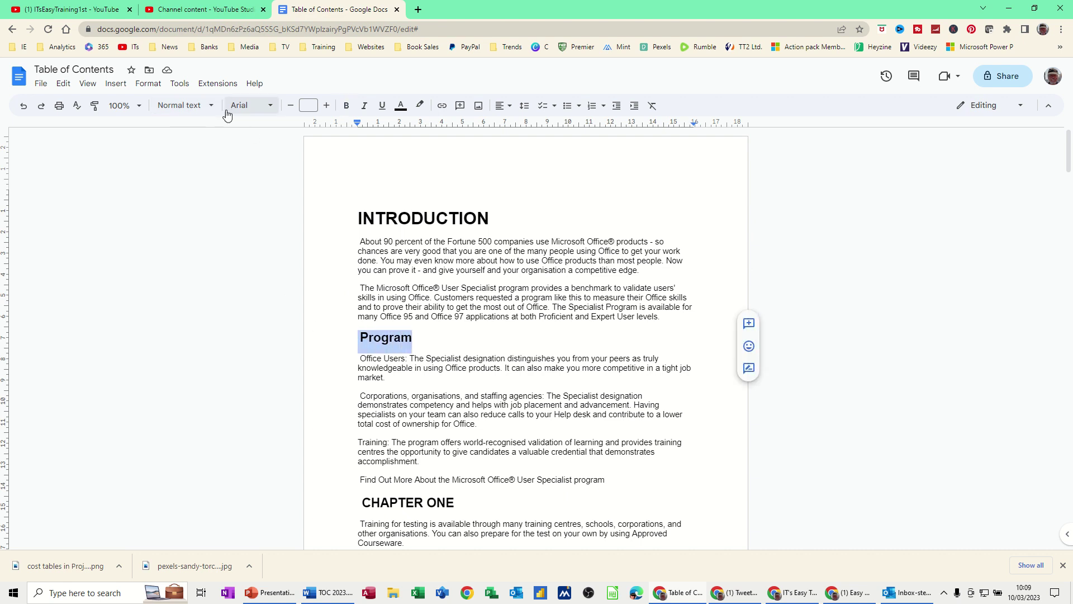
{"action": "left_click", "coordinate": [211, 105]}
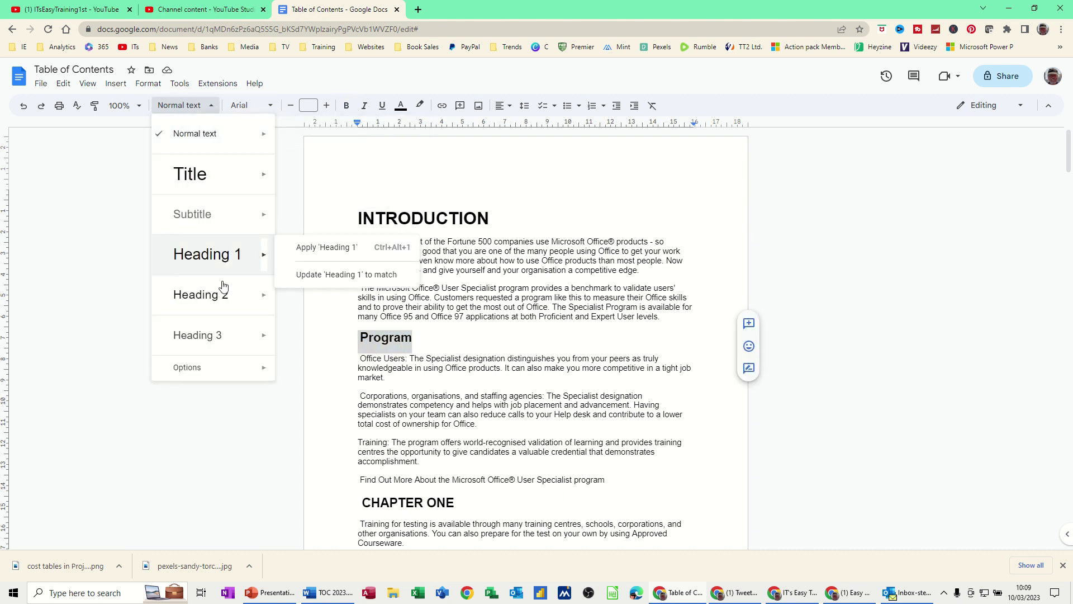
{"action": "mouse_move", "coordinate": [214, 297]}
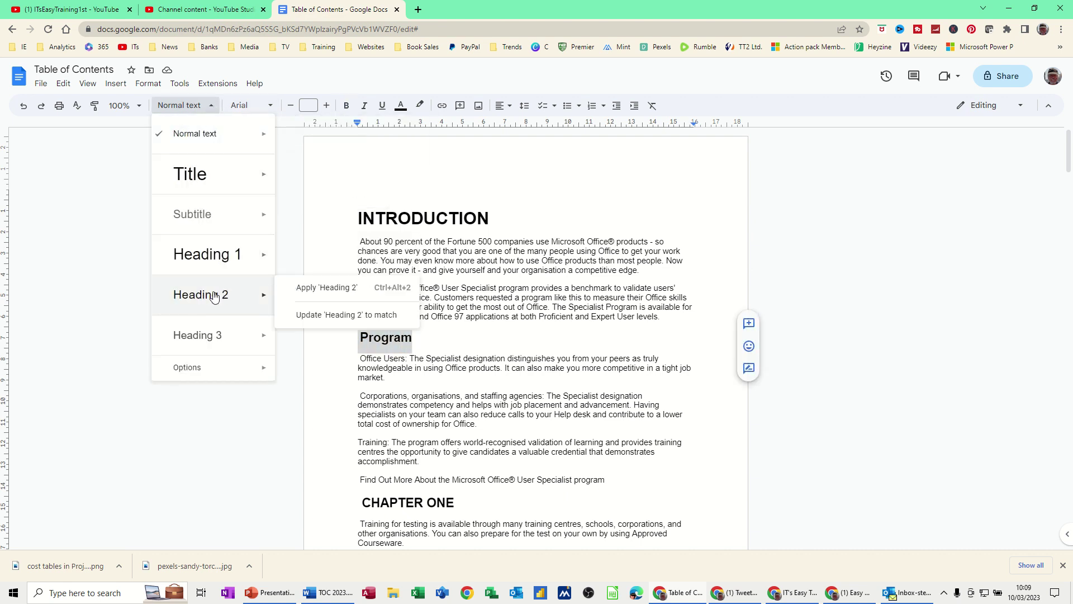
{"action": "left_click", "coordinate": [316, 289]}
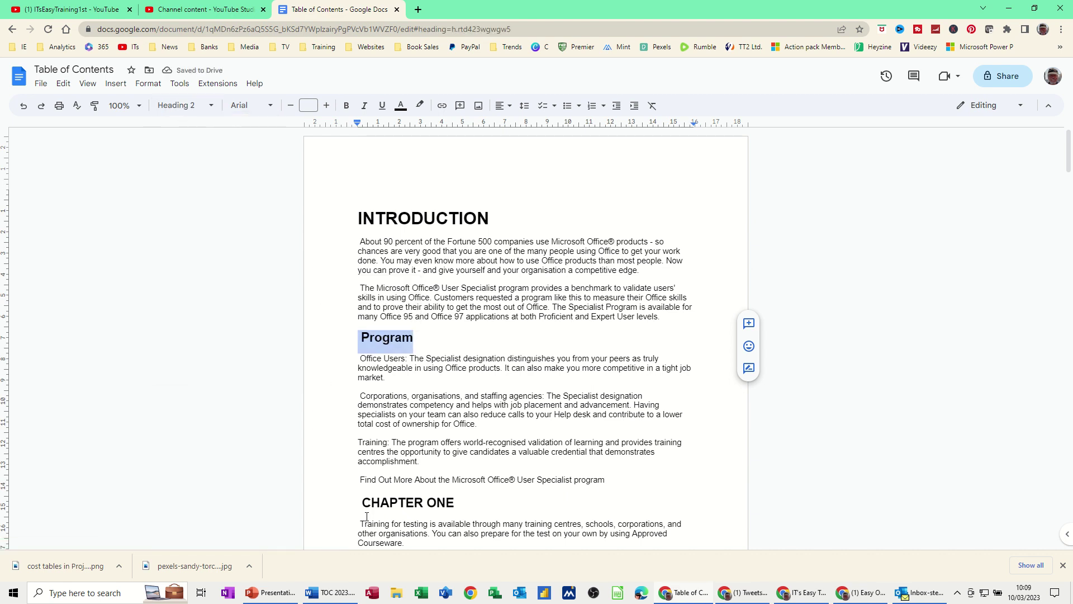
- Check the paragraph styles of the CHAPTER ONE and Benefits of The Microsoft Office® User headings
{"action": "left_click", "coordinate": [358, 497]}
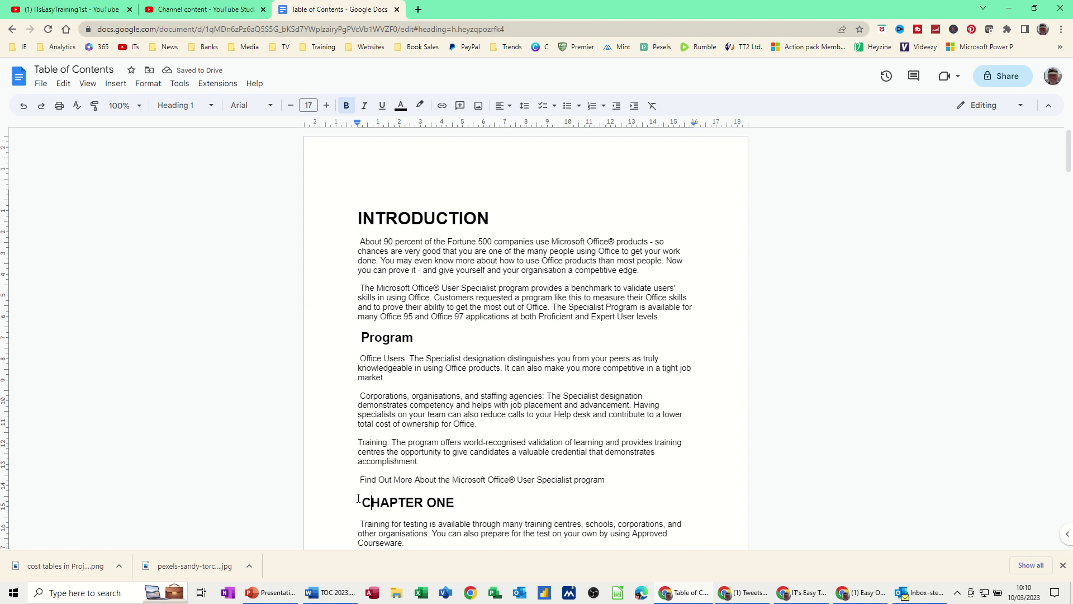
{"action": "scroll", "coordinate": [376, 390], "scroll_direction": "down", "scroll_amount": 8}
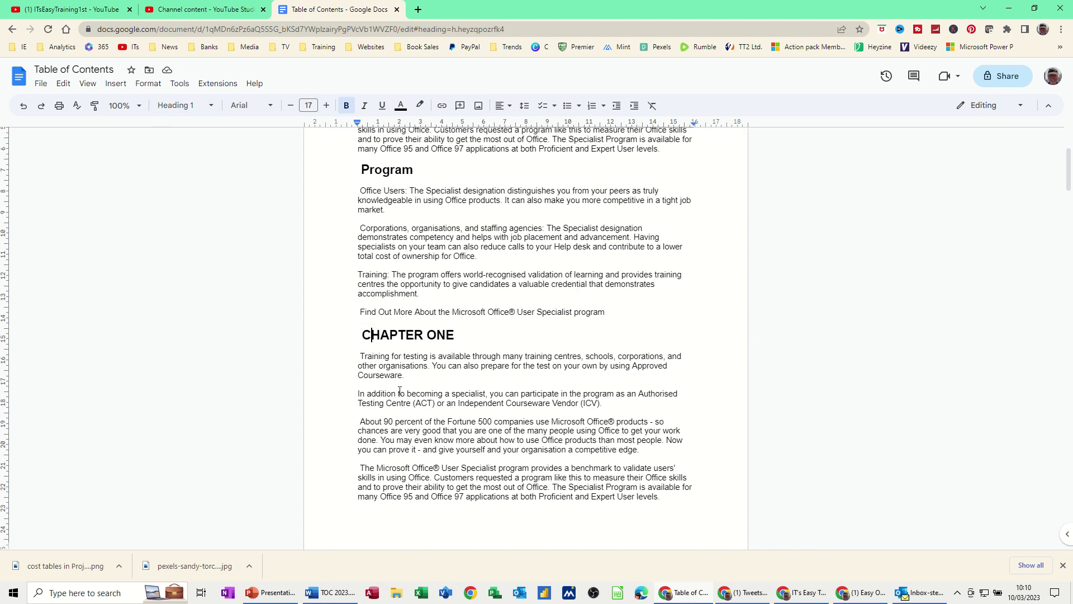
{"action": "left_click", "coordinate": [376, 332]}
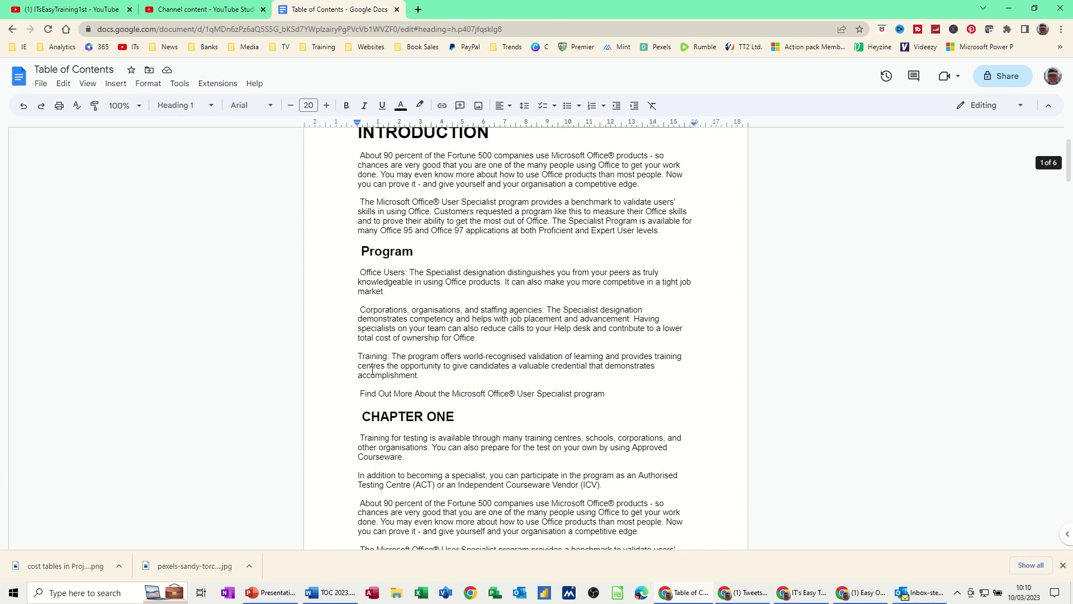
{"action": "scroll", "coordinate": [372, 370], "scroll_direction": "up", "scroll_amount": 2}
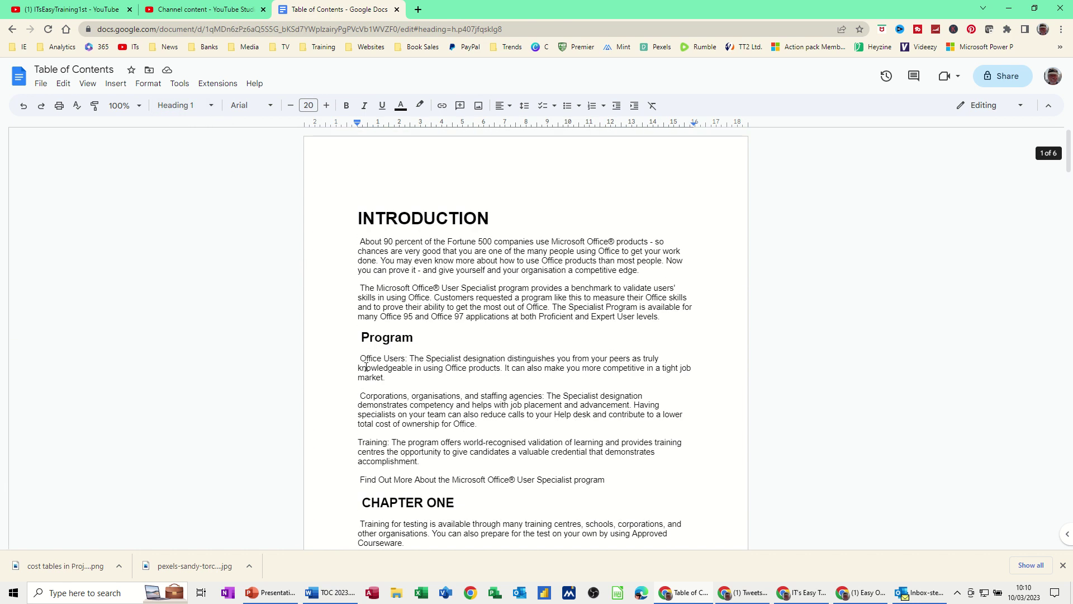
- Add a blank line above the INTRODUCTION heading and set it to the Normal text style
{"action": "left_click", "coordinate": [355, 213]}
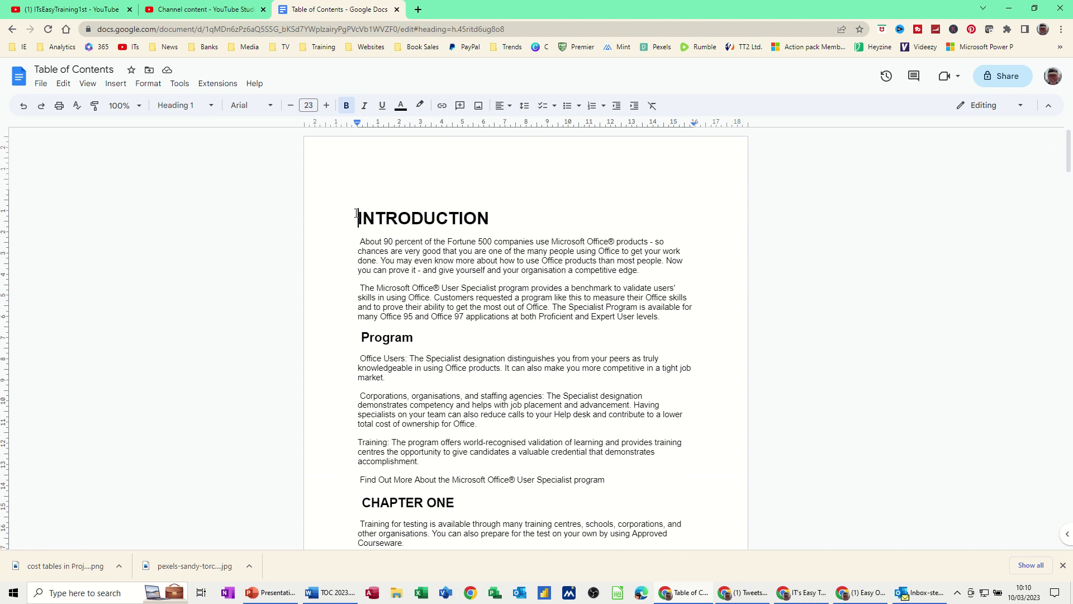
{"action": "key", "text": "Return"}
{"action": "left_click", "coordinate": [356, 213]}
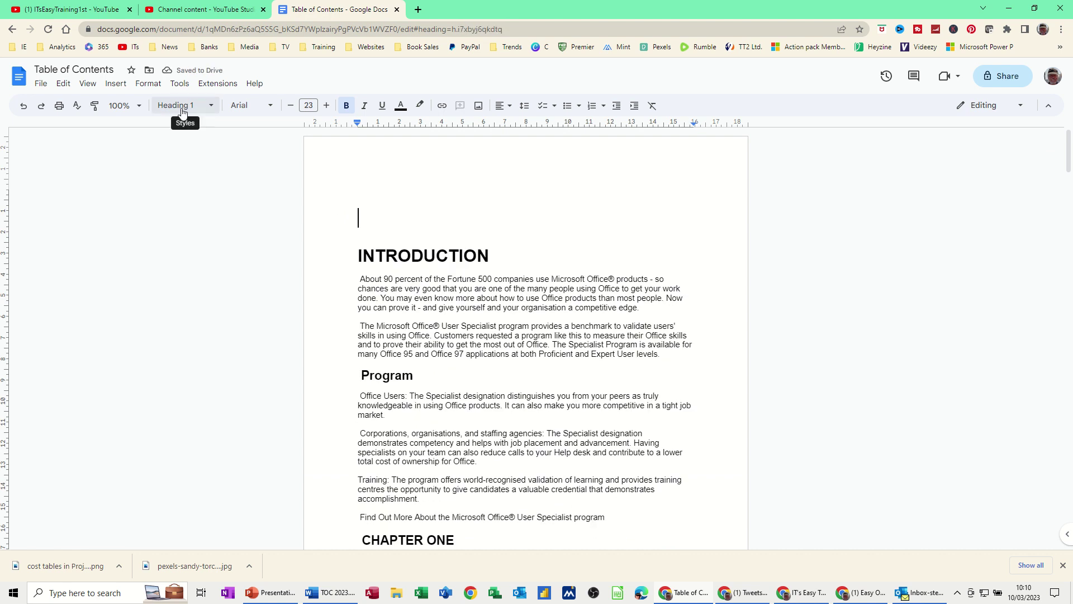
{"action": "left_click", "coordinate": [211, 109]}
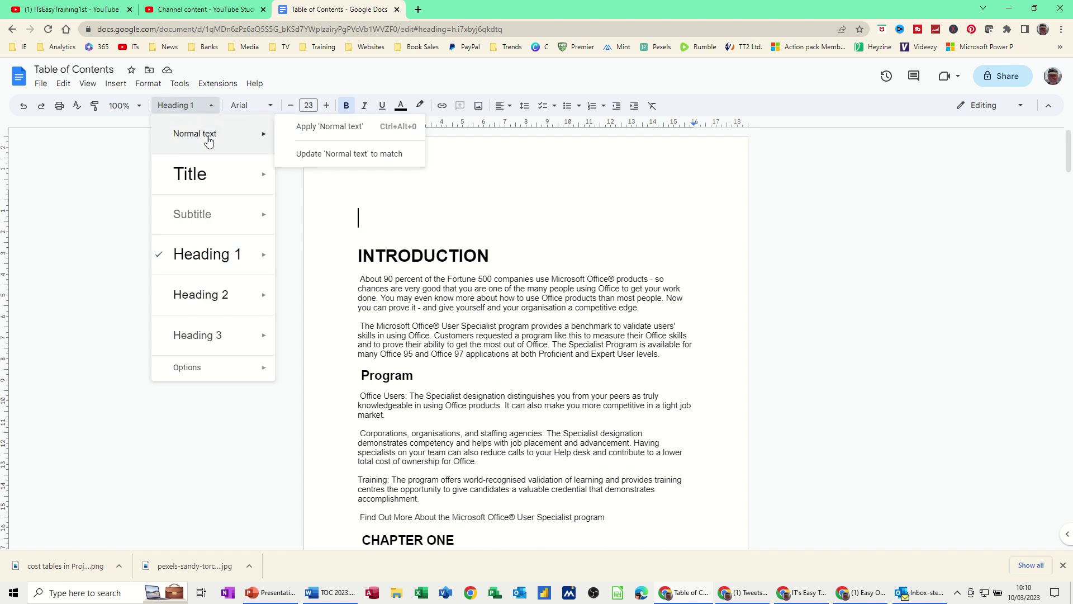
{"action": "left_click", "coordinate": [222, 134]}
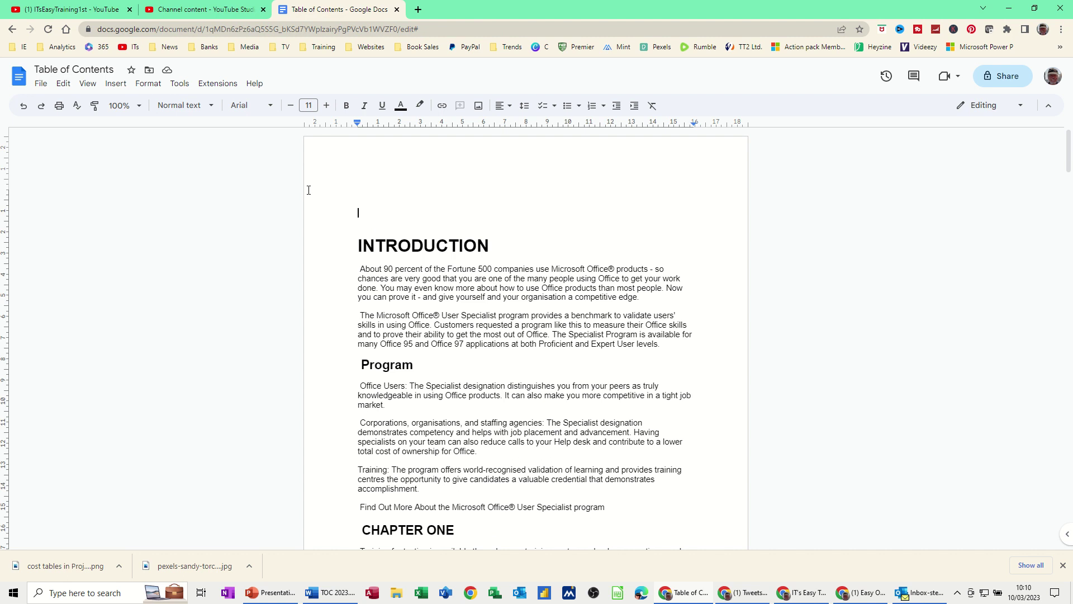
- Insert a table of contents with blue links on the blank line above INTRODUCTION
{"action": "left_click", "coordinate": [117, 84]}
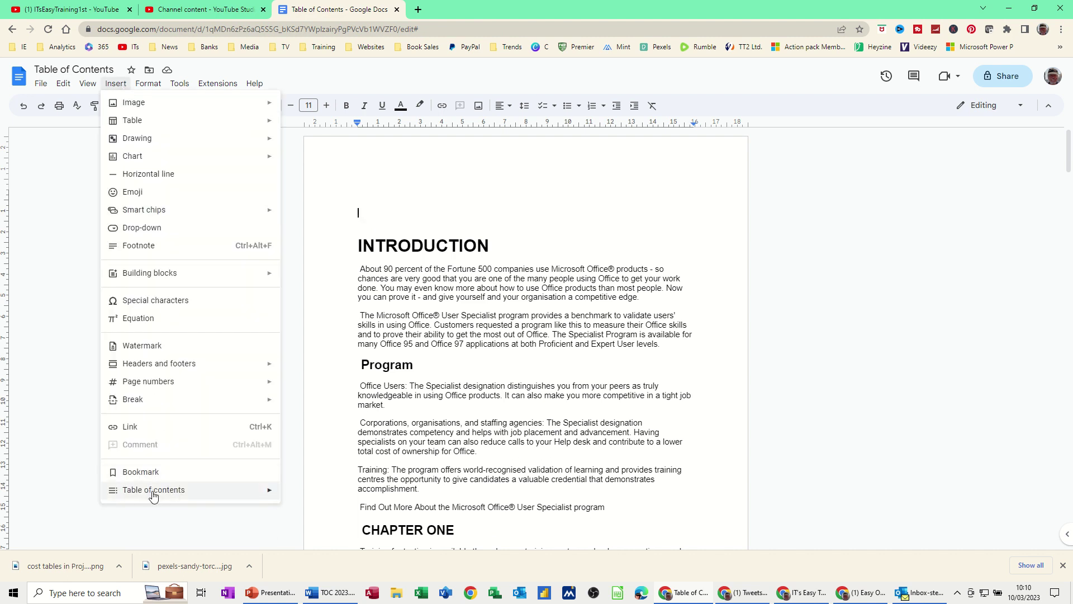
{"action": "mouse_move", "coordinate": [152, 494]}
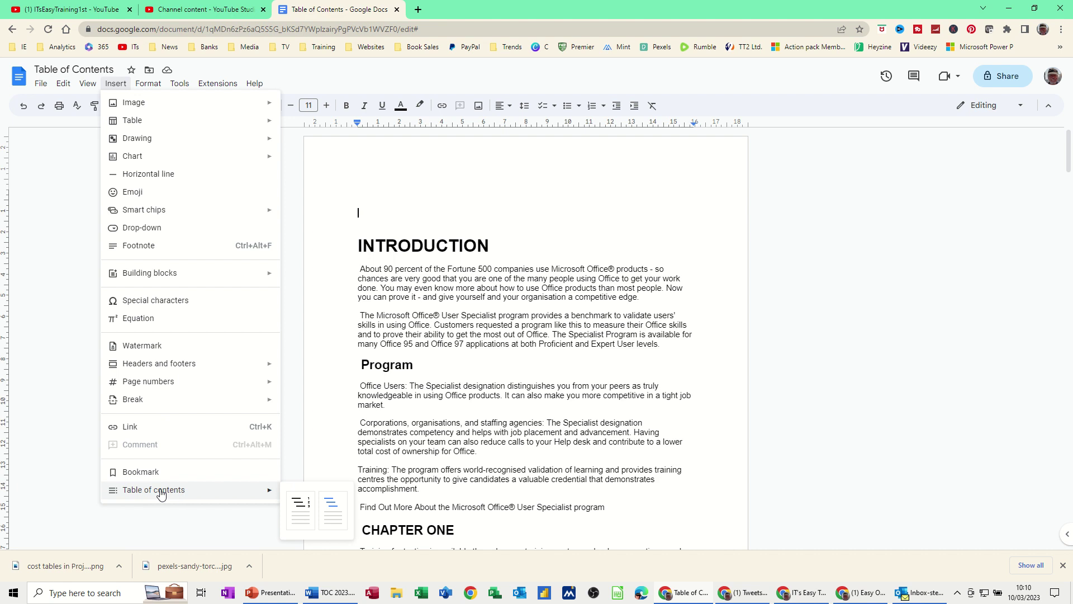
{"action": "left_click", "coordinate": [332, 504]}
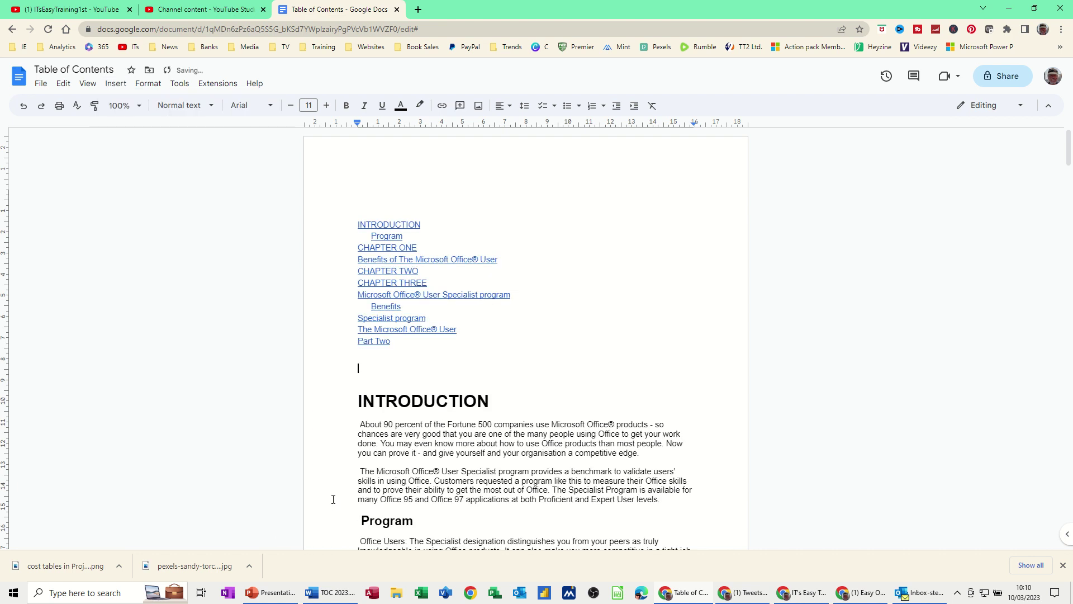
- Follow the Program and INTRODUCTION links in the table of contents and undo the table's insertion
{"action": "left_click", "coordinate": [386, 240]}
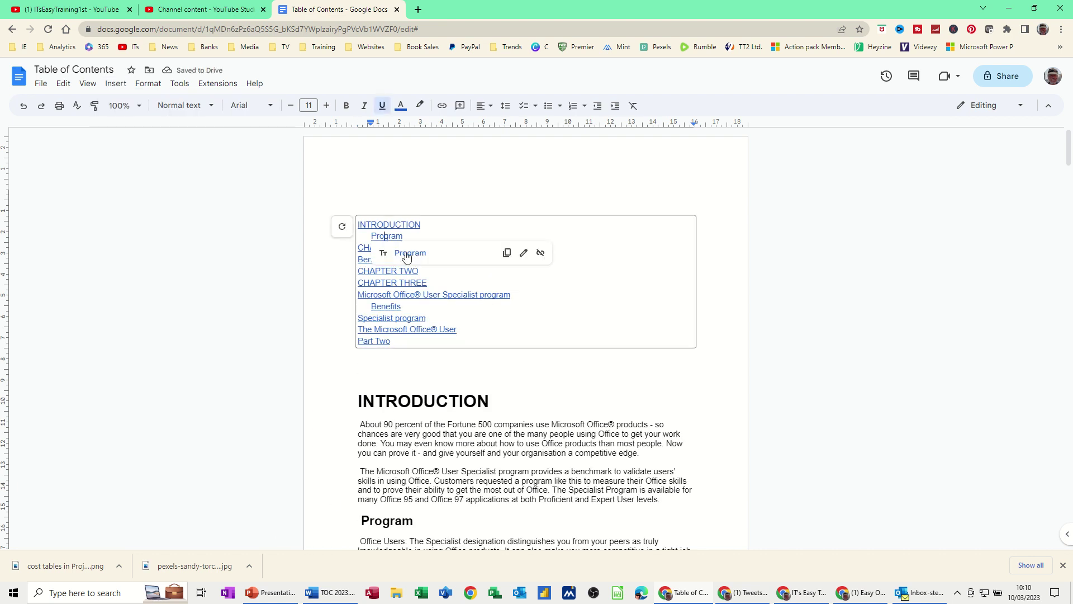
{"action": "left_click", "coordinate": [406, 255]}
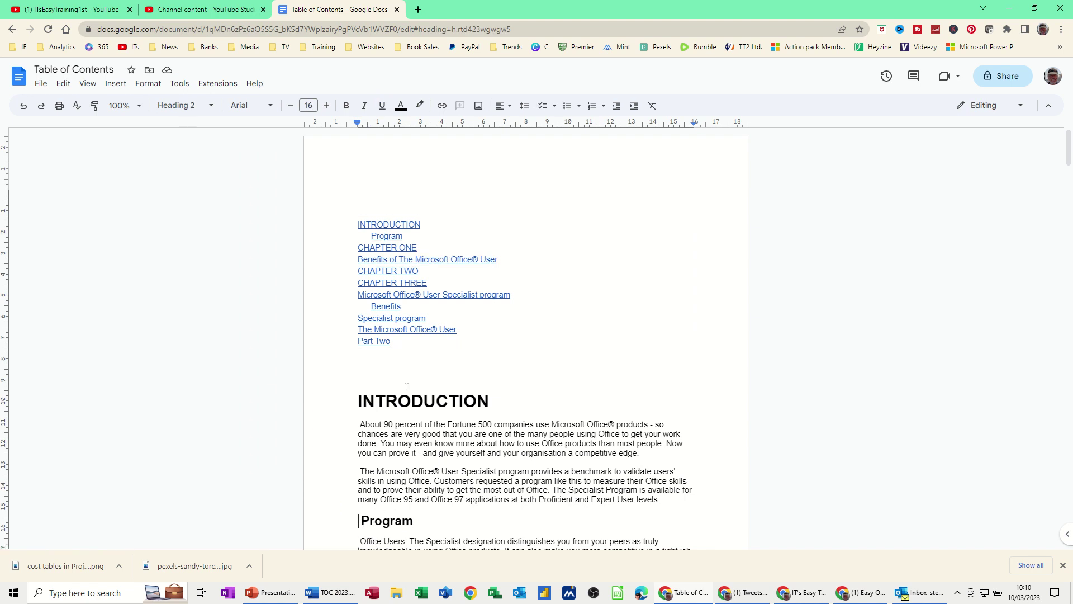
{"action": "left_click", "coordinate": [390, 224]}
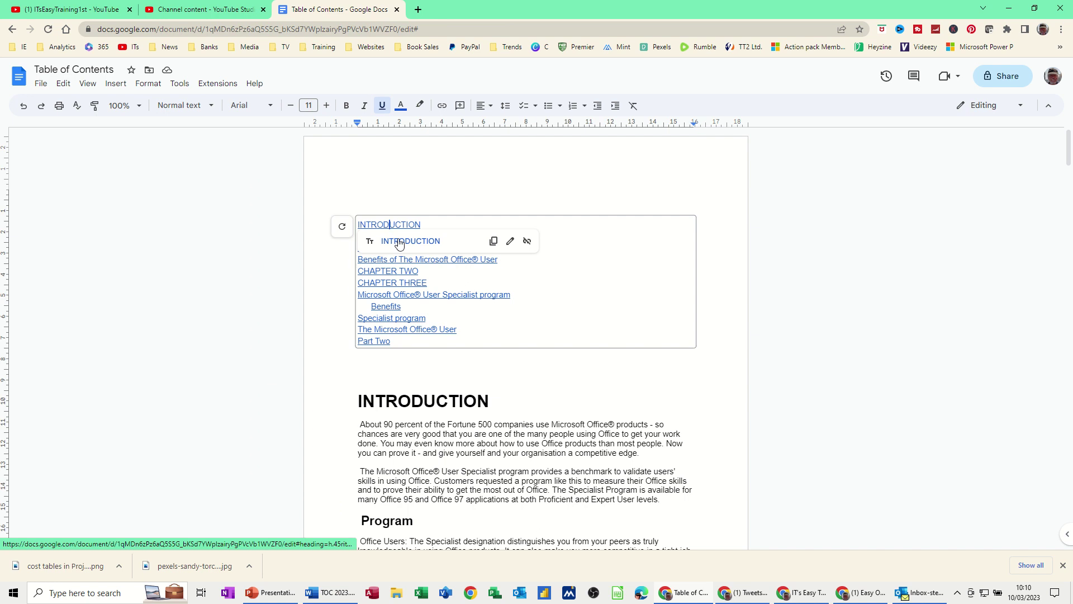
{"action": "left_click", "coordinate": [396, 240]}
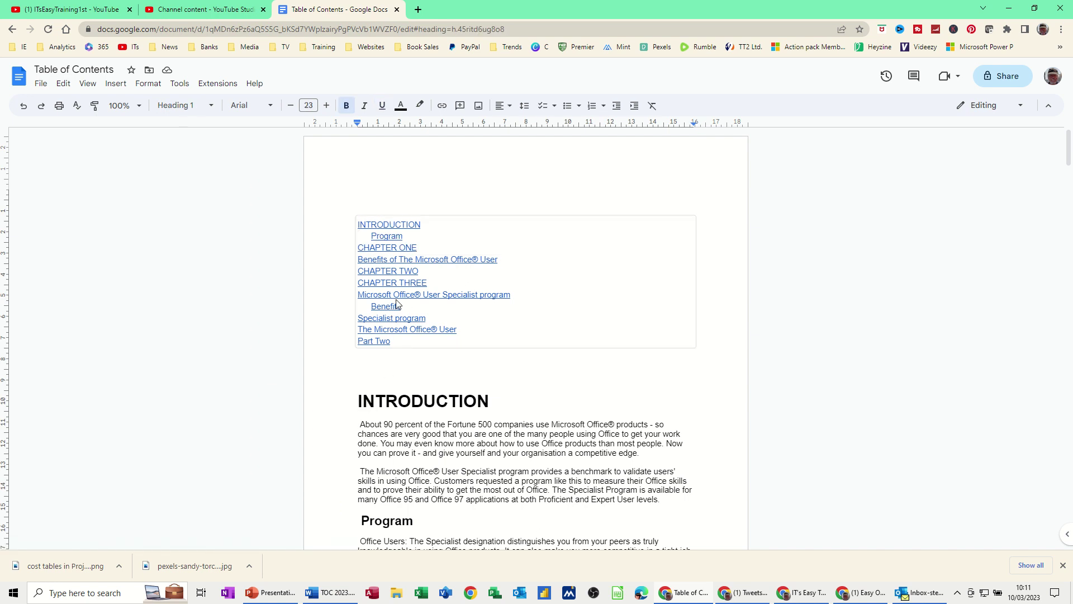
{"action": "key", "text": "ctrl+z"}
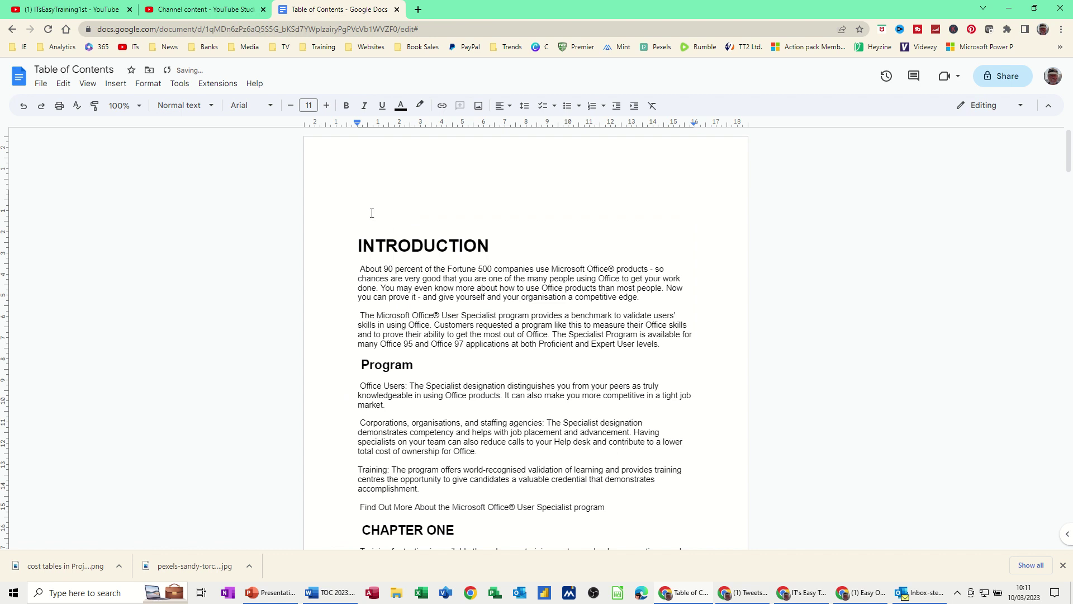
- Insert a Plain text table of contents with page numbers on the blank line above INTRODUCTION
{"action": "left_click", "coordinate": [119, 84]}
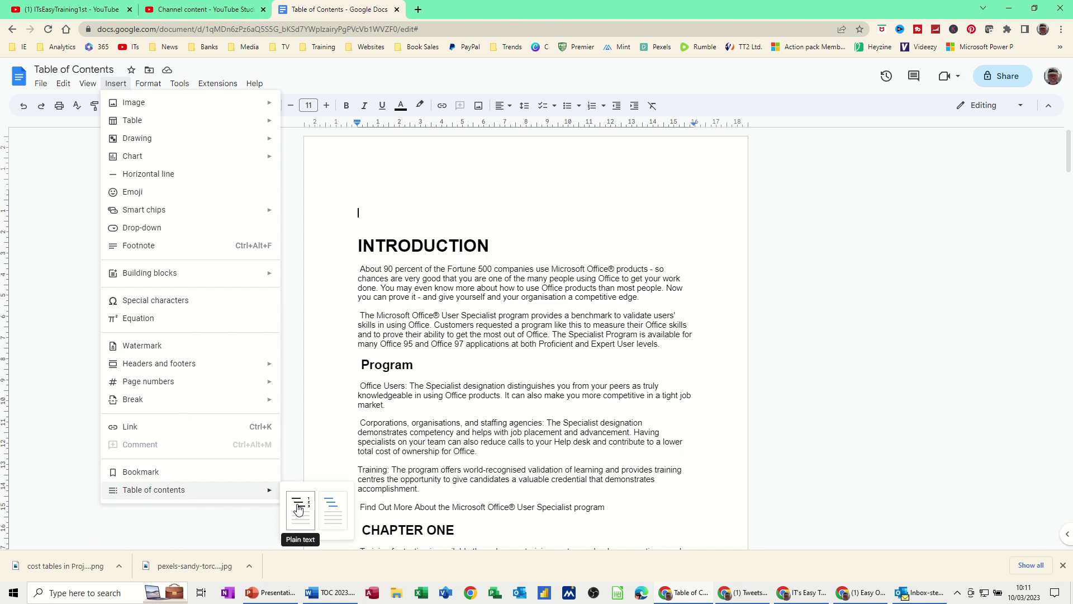
{"action": "left_click", "coordinate": [298, 509]}
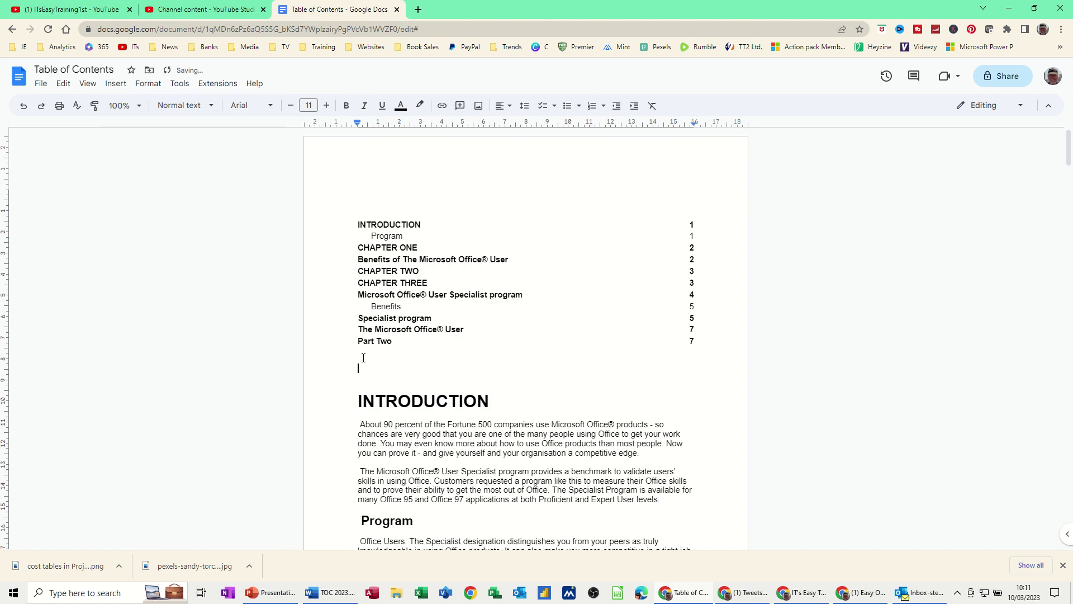
- Test the Program and Benefits of The Microsoft Office® User links in the table of contents, returning to the document's start
{"action": "left_click", "coordinate": [396, 239]}
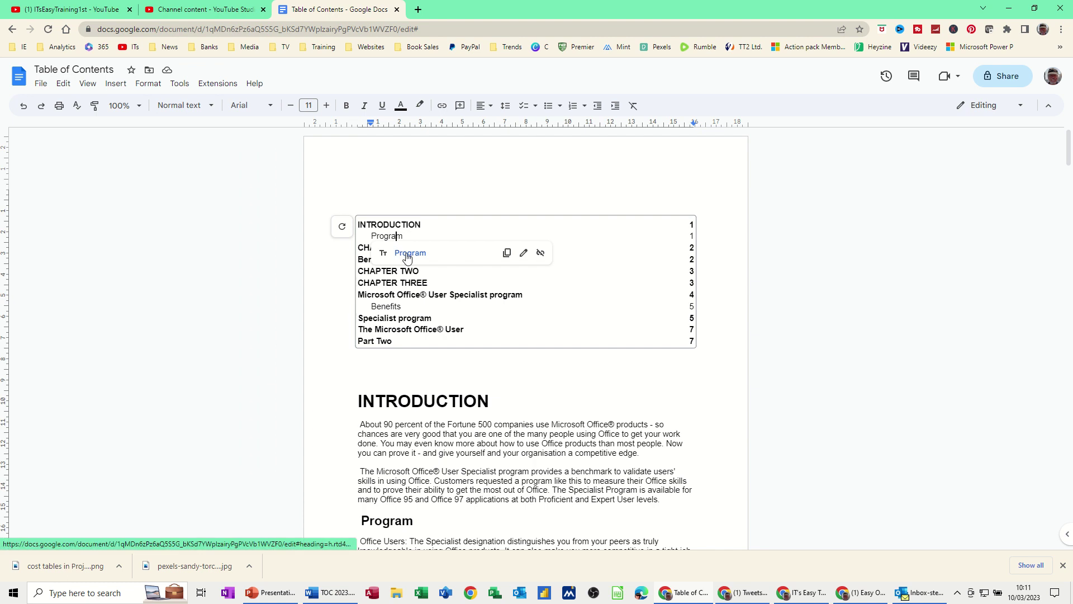
{"action": "left_click", "coordinate": [406, 255]}
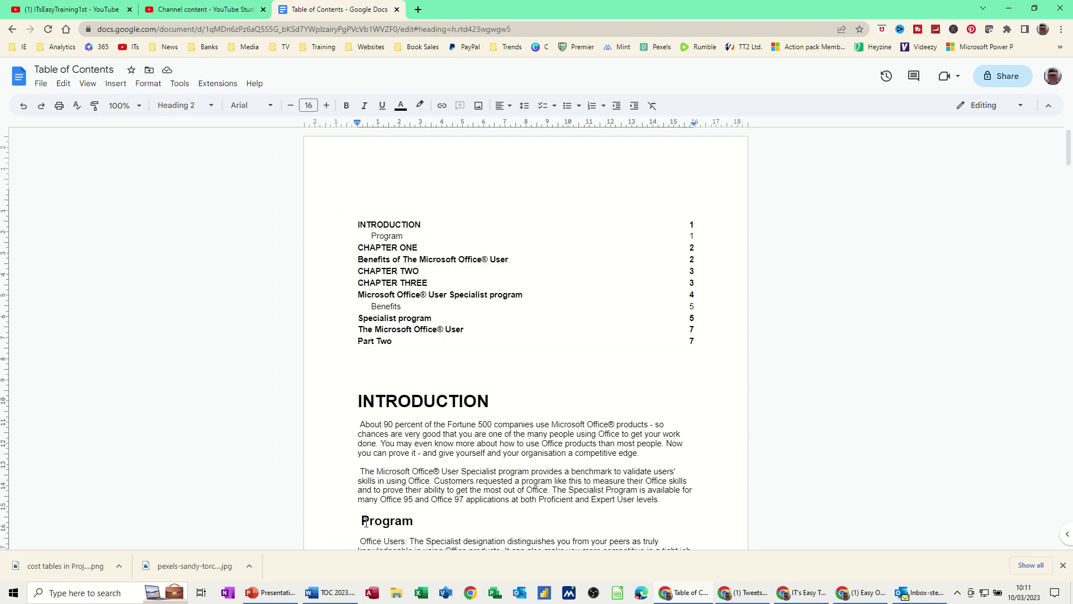
{"action": "left_click", "coordinate": [396, 261]}
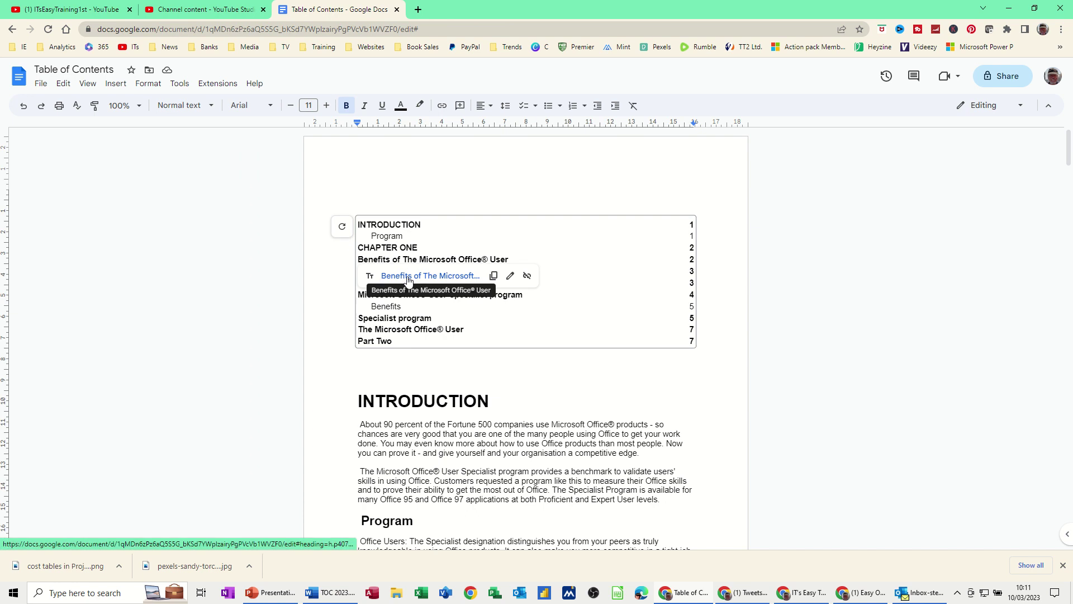
{"action": "left_click", "coordinate": [408, 276]}
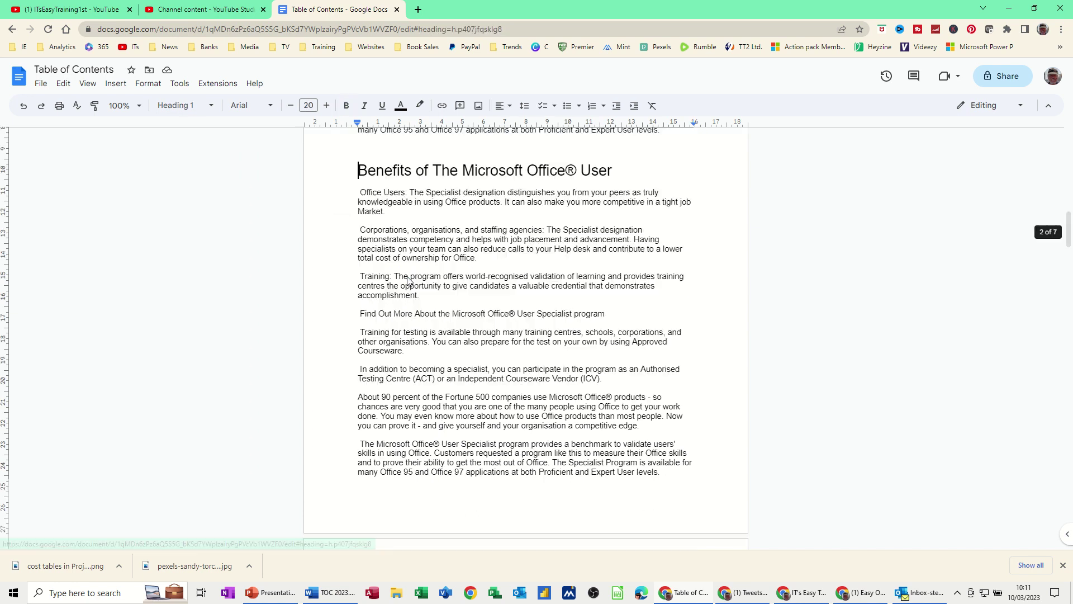
{"action": "scroll", "coordinate": [413, 313], "scroll_direction": "up", "scroll_amount": 15}
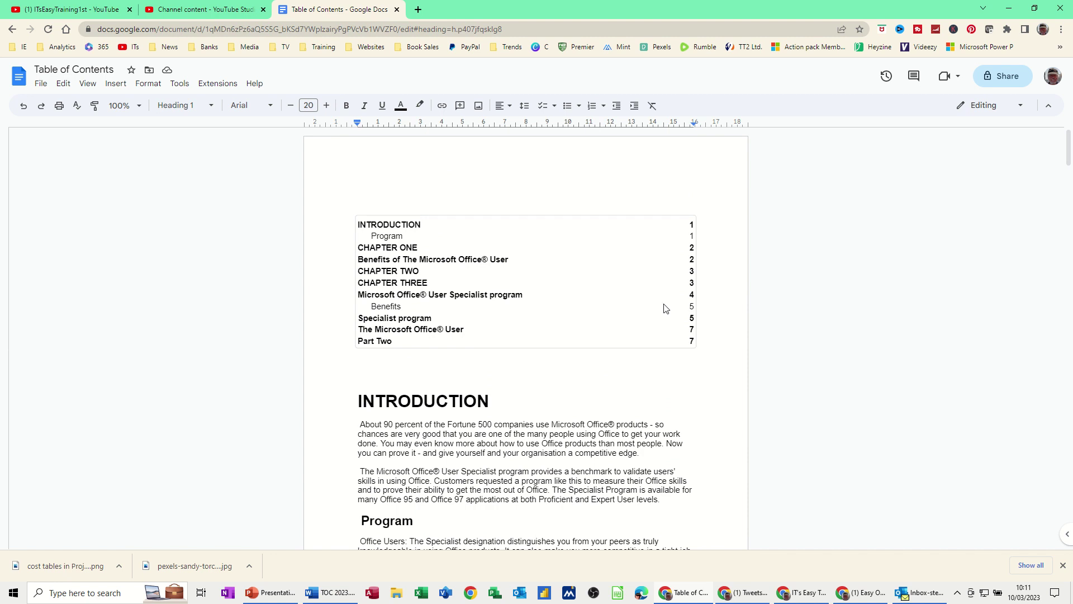
- Insert a page break directly before the Program subheading
{"action": "left_click", "coordinate": [362, 517]}
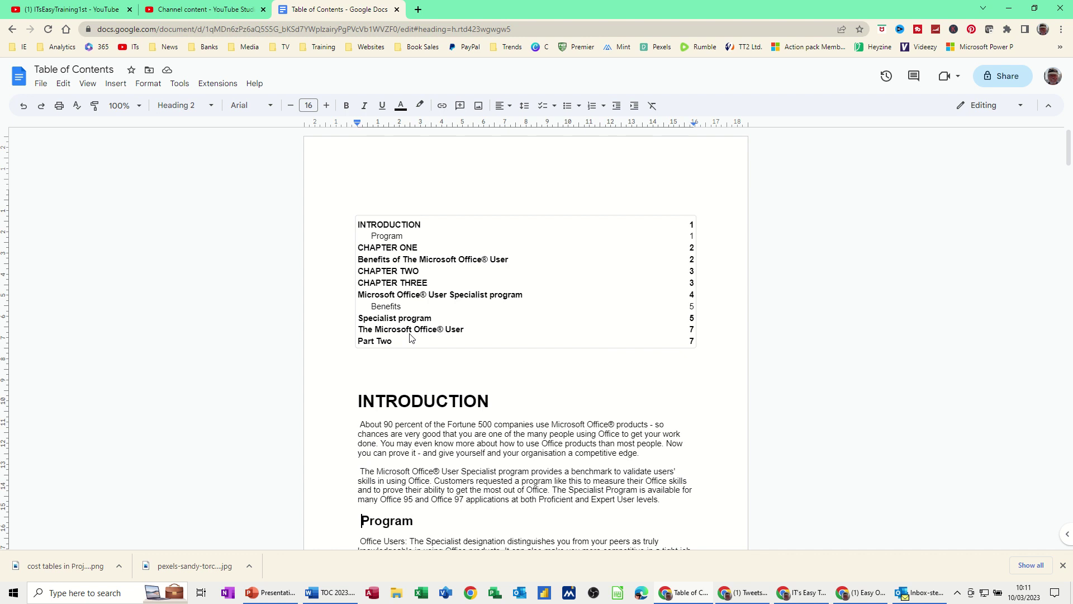
{"action": "key", "text": "ctrl+Return"}
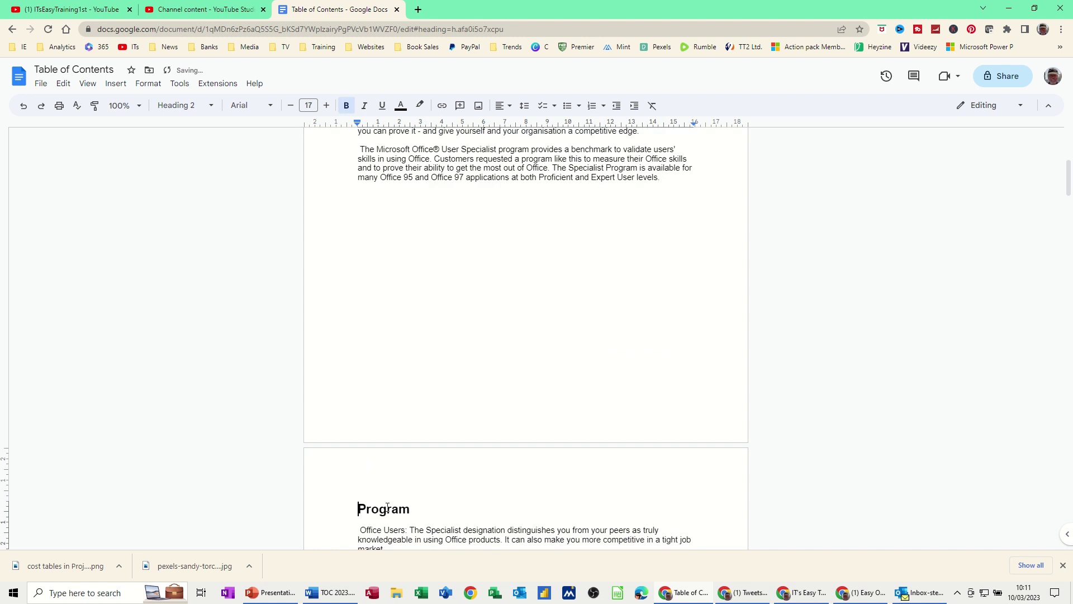
- Update the table of contents to refresh its page numbers
{"action": "scroll", "coordinate": [508, 380], "scroll_direction": "up", "scroll_amount": 5}
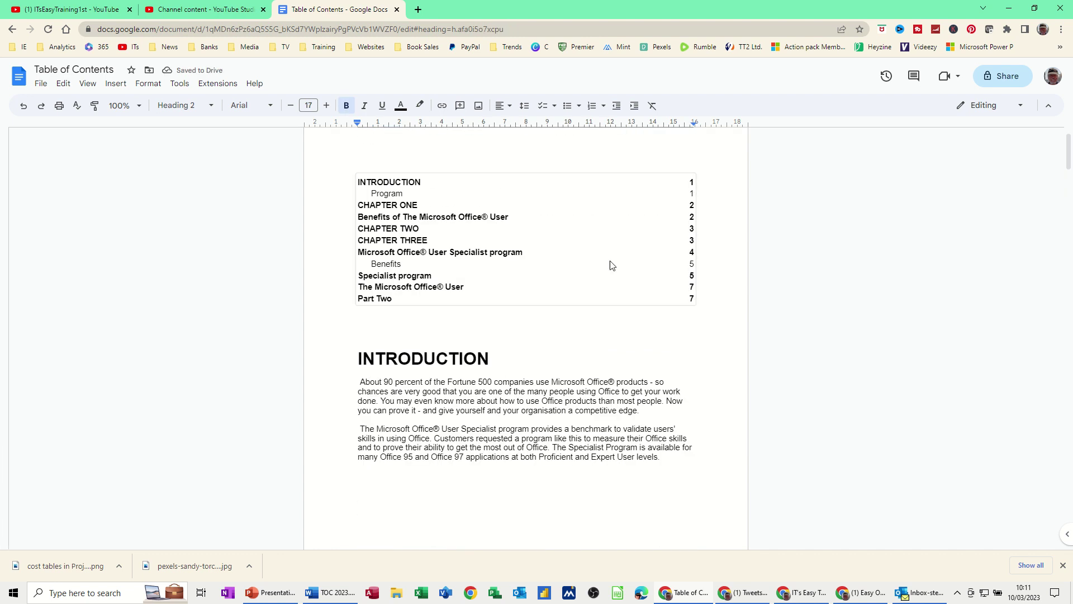
{"action": "left_click", "coordinate": [480, 230]}
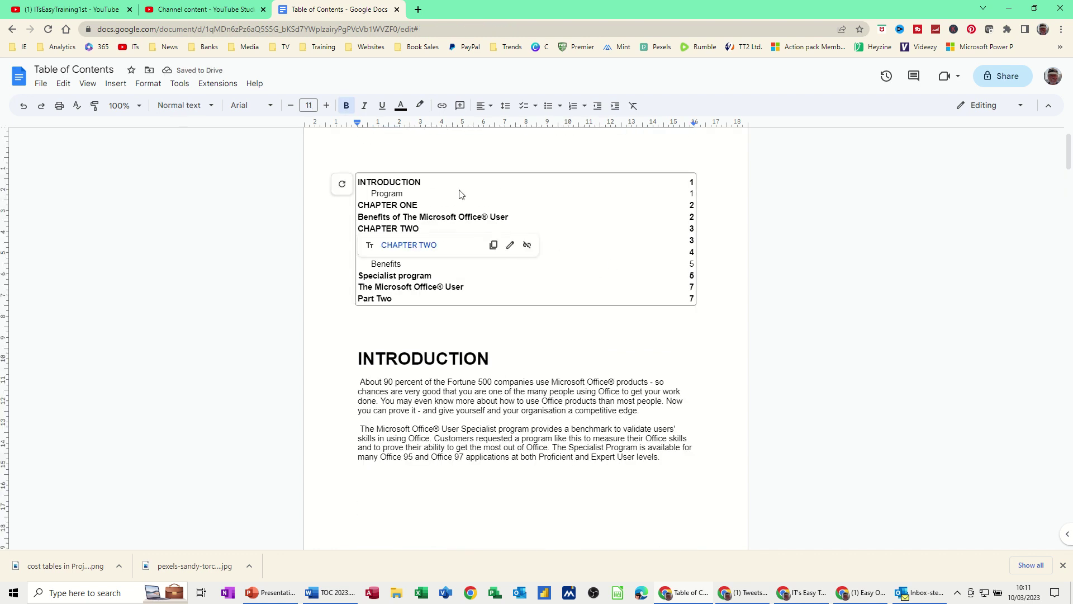
{"action": "left_click", "coordinate": [342, 184]}
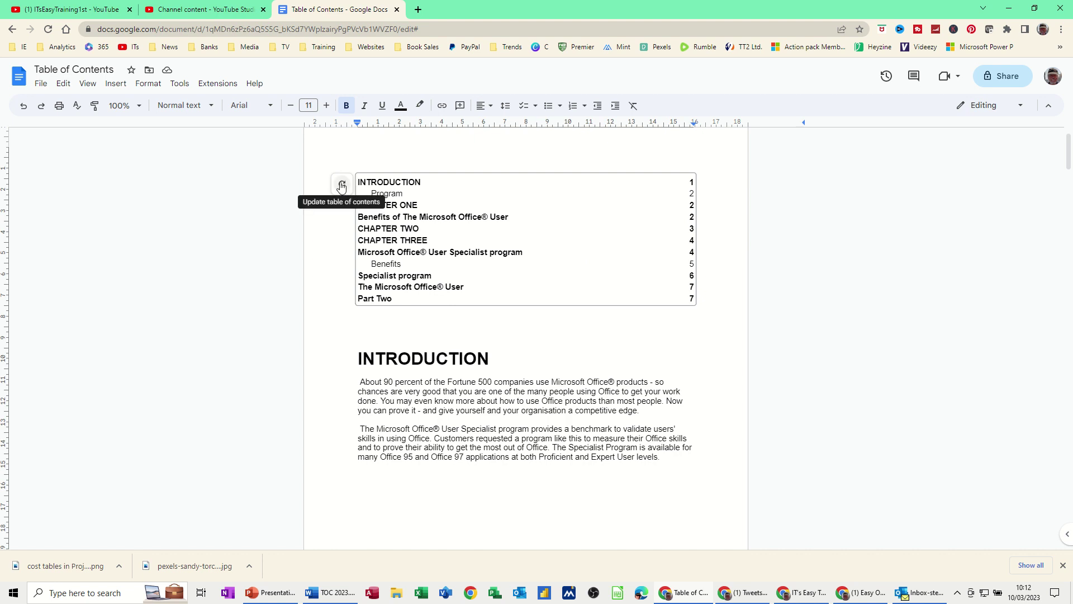
- Reduce the INTRODUCTION heading's font size to 16 and make it italic
{"action": "left_click", "coordinate": [370, 330]}
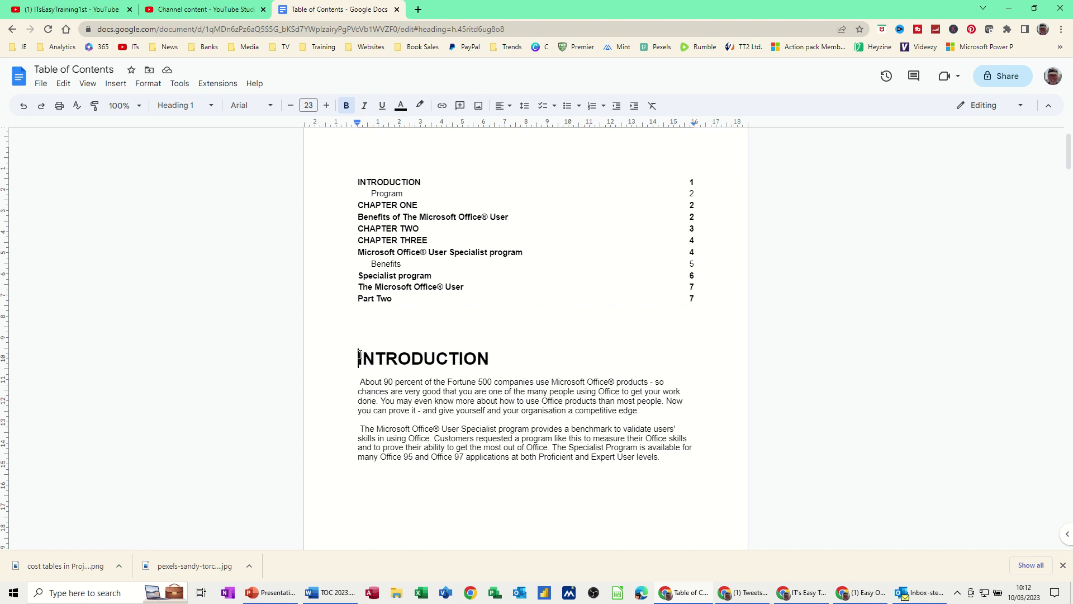
{"action": "left_click_drag", "start_coordinate": [359, 356], "coordinate": [493, 359]}
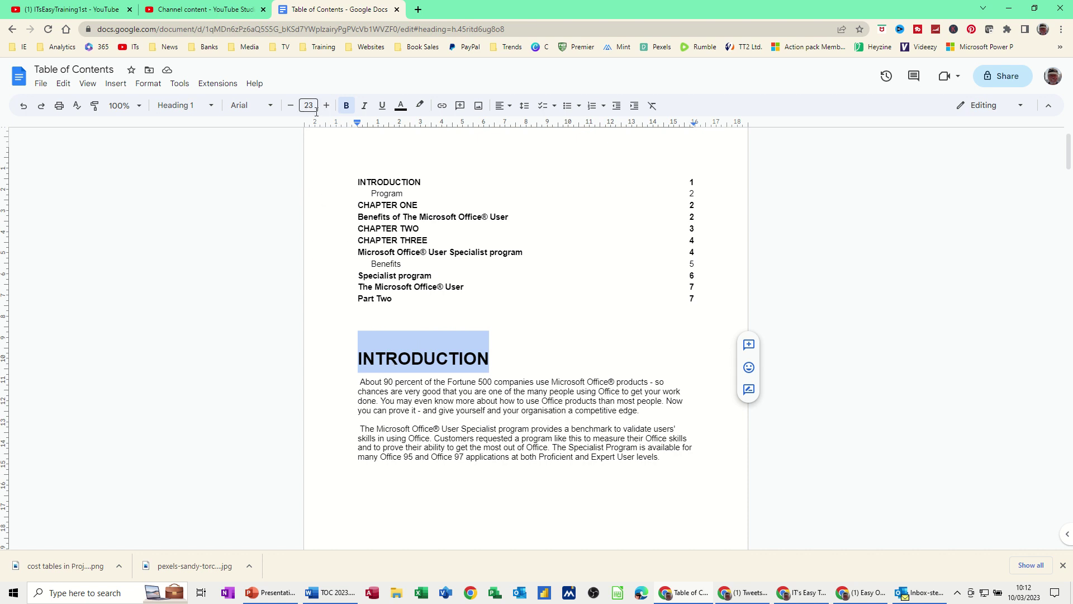
{"action": "left_click", "coordinate": [291, 106]}
{"action": "left_click", "coordinate": [291, 106]}
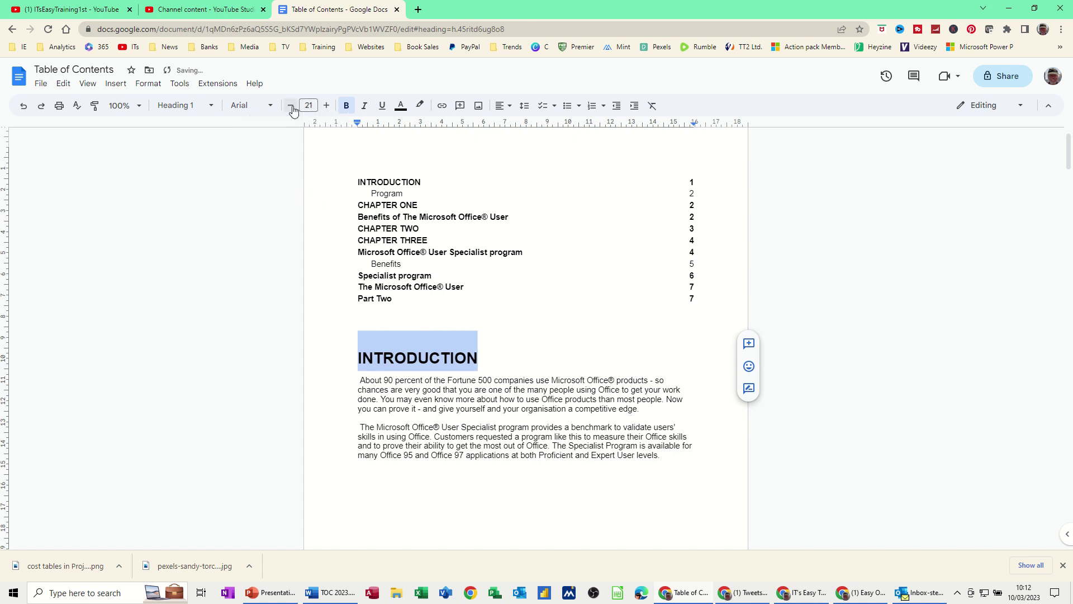
{"action": "left_click", "coordinate": [291, 107]}
{"action": "left_click", "coordinate": [290, 106]}
{"action": "left_click", "coordinate": [291, 106]}
{"action": "left_click", "coordinate": [291, 106]}
{"action": "left_click", "coordinate": [290, 106]}
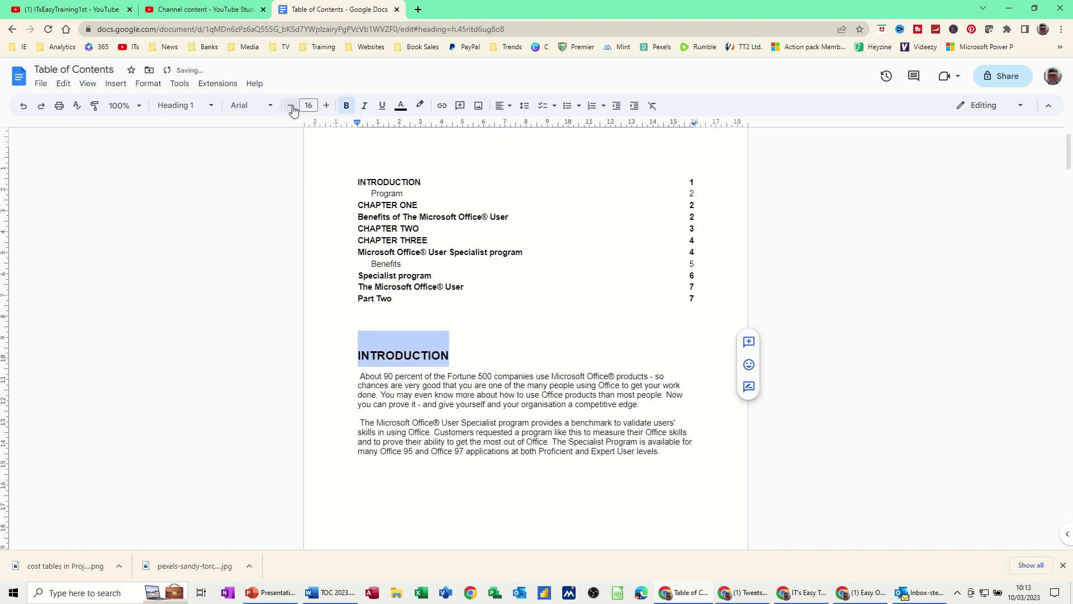
{"action": "left_click", "coordinate": [363, 106]}
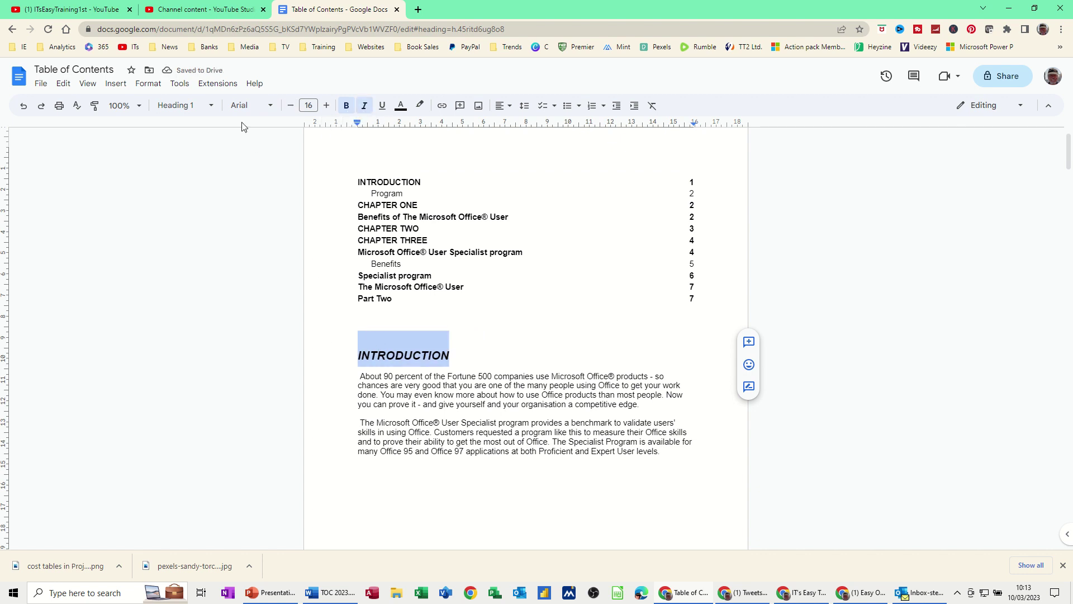
- Update the Heading 1 style to match the reformatted INTRODUCTION heading
{"action": "left_click", "coordinate": [212, 106]}
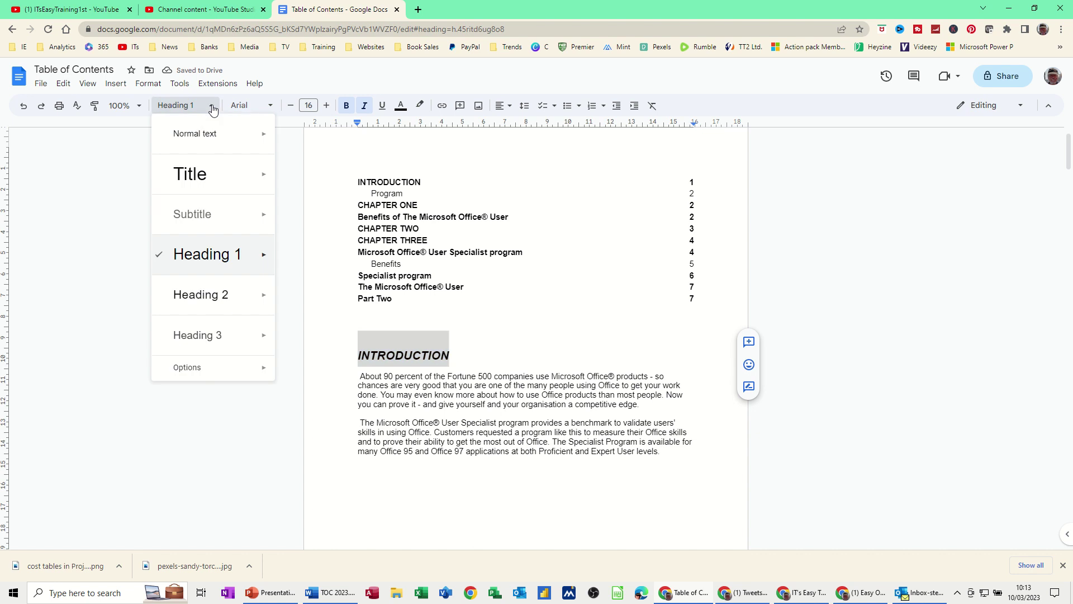
{"action": "mouse_move", "coordinate": [244, 255]}
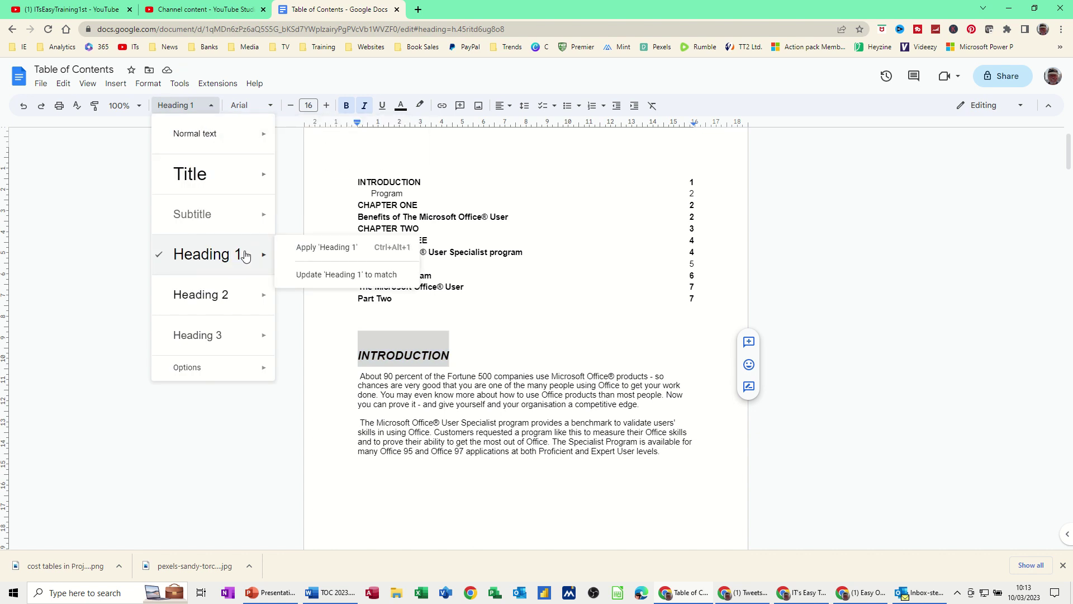
{"action": "left_click", "coordinate": [345, 275]}
- Check the formatting of the other Heading 1 headings, from CHAPTER ONE down to Microsoft Office® User Specialist program
{"action": "scroll", "coordinate": [379, 364], "scroll_direction": "down", "scroll_amount": 10}
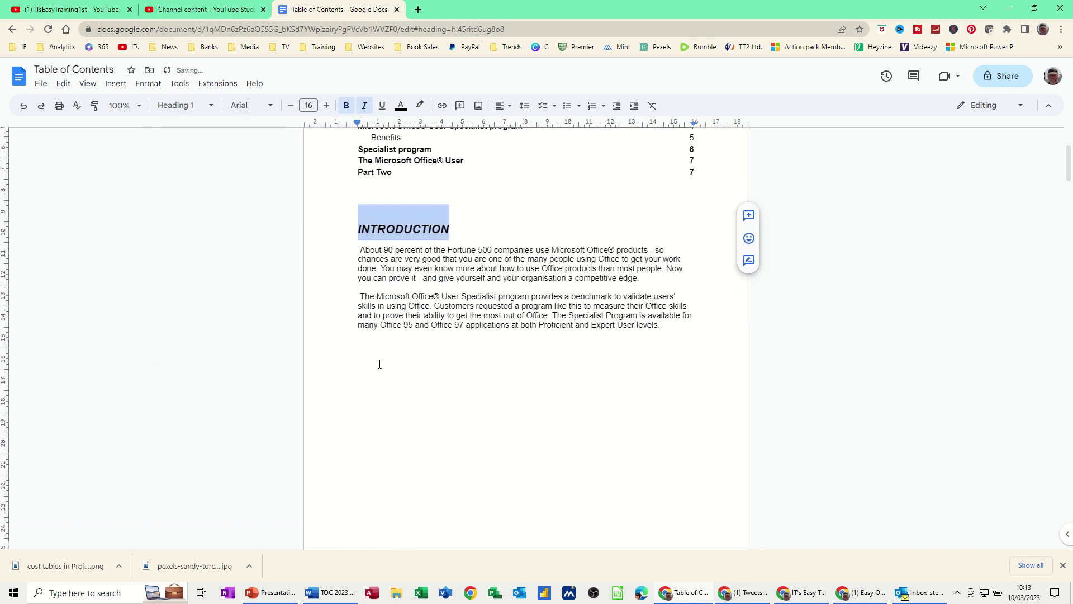
{"action": "scroll", "coordinate": [378, 372], "scroll_direction": "down", "scroll_amount": 1}
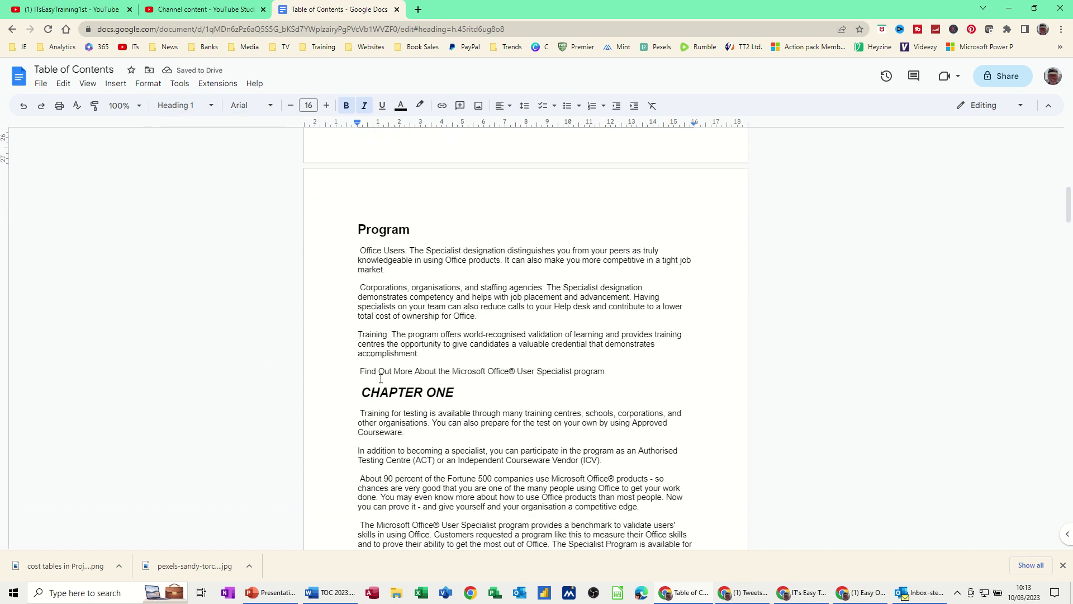
{"action": "left_click", "coordinate": [379, 387]}
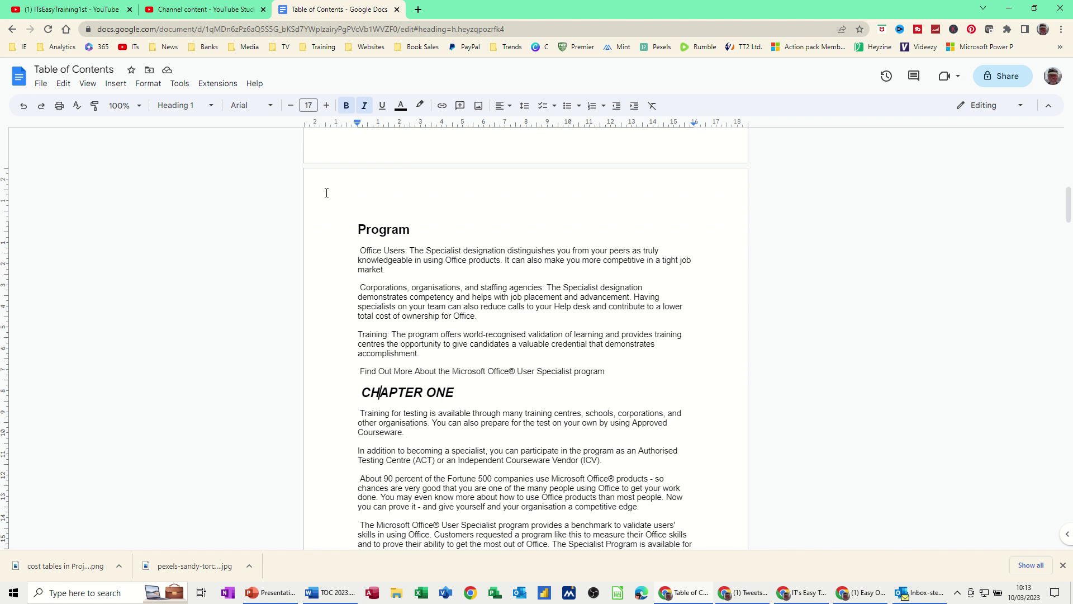
{"action": "left_click", "coordinate": [405, 392]}
{"action": "scroll", "coordinate": [394, 414], "scroll_direction": "down", "scroll_amount": 3}
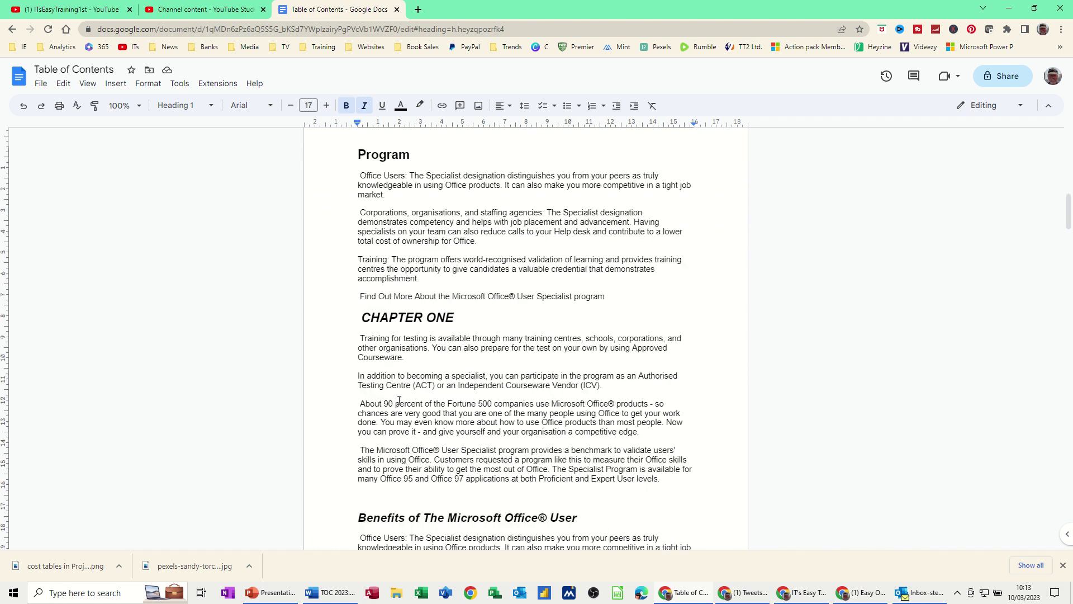
{"action": "left_click", "coordinate": [388, 423]}
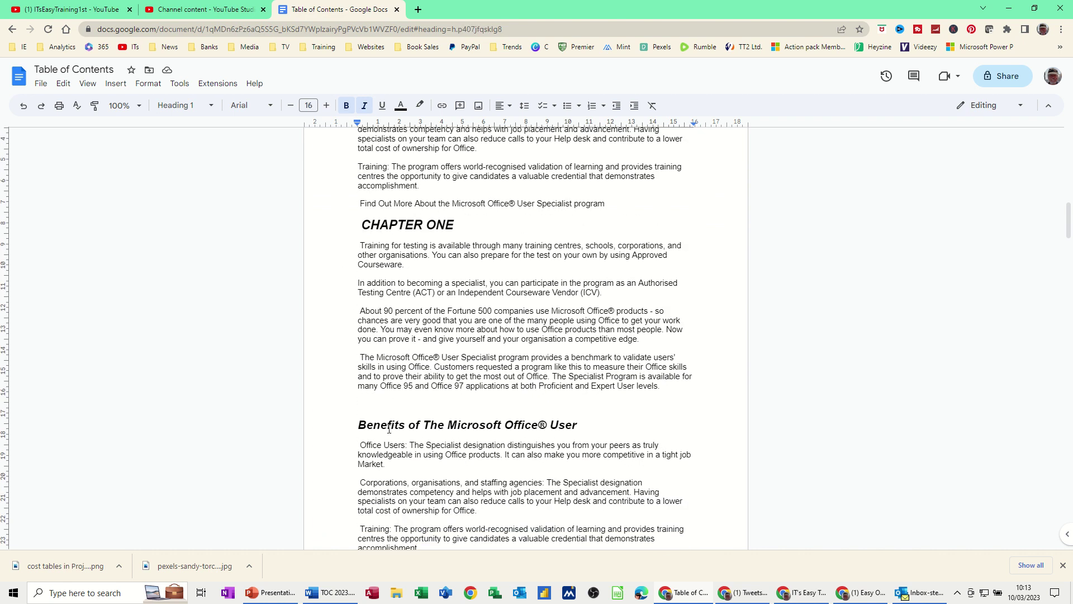
{"action": "scroll", "coordinate": [388, 423], "scroll_direction": "down", "scroll_amount": 6}
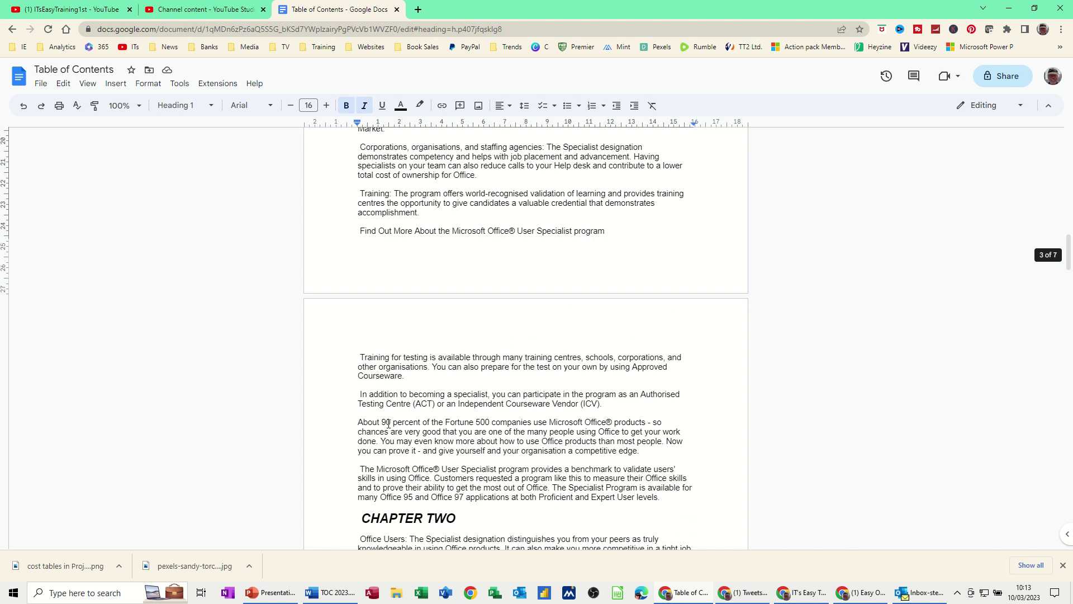
{"action": "left_click", "coordinate": [401, 515]}
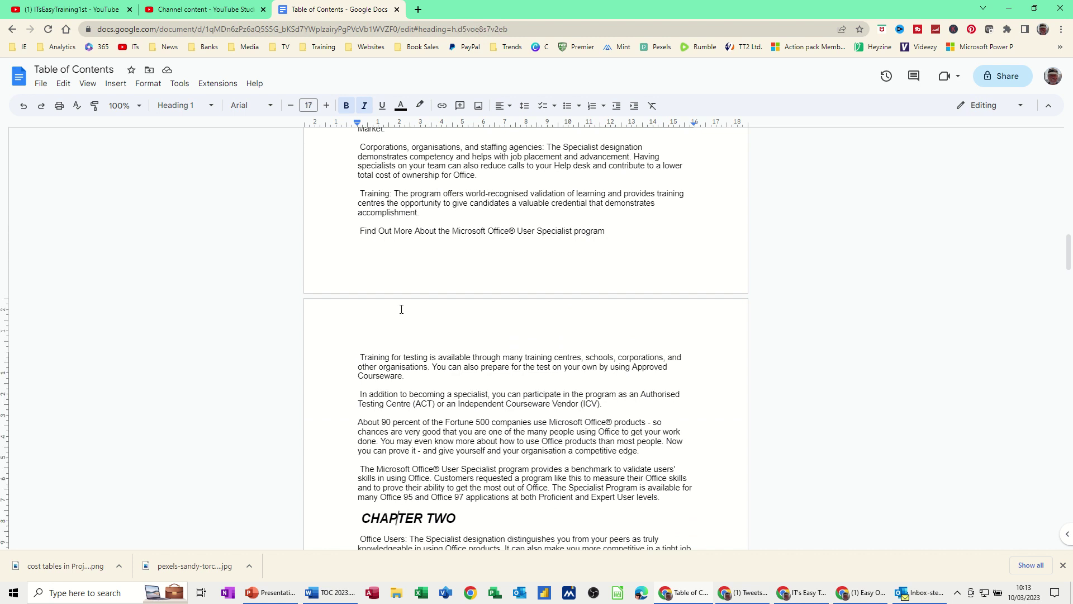
{"action": "scroll", "coordinate": [402, 307], "scroll_direction": "down", "scroll_amount": 10}
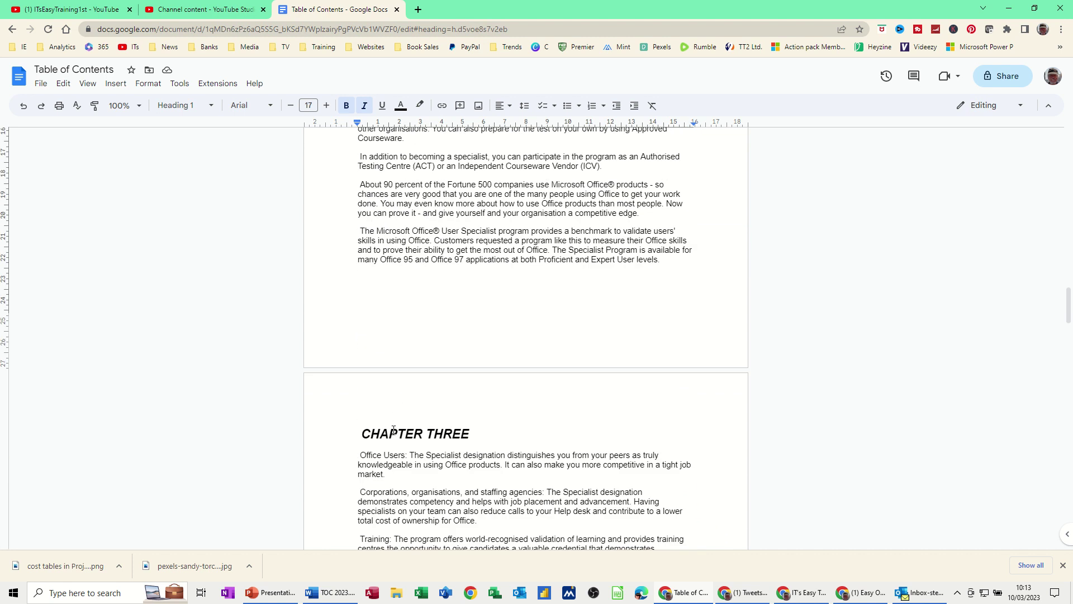
{"action": "scroll", "coordinate": [402, 351], "scroll_direction": "down", "scroll_amount": 11}
{"action": "left_click", "coordinate": [391, 298]}
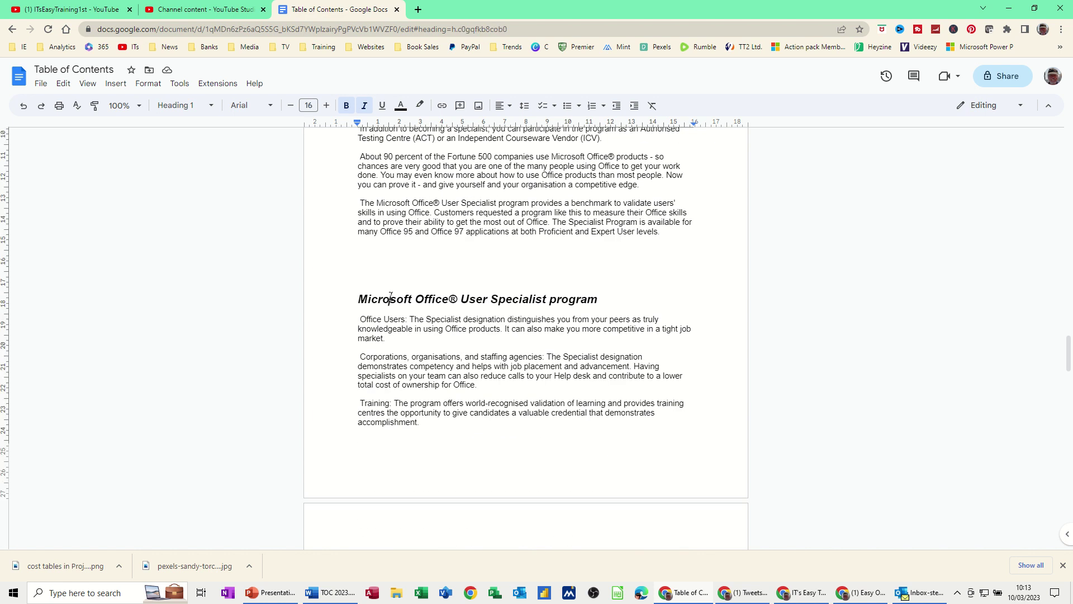
- Delete the leading space at the start of the first paragraph under INTRODUCTION
{"action": "scroll", "coordinate": [435, 343], "scroll_direction": "up", "scroll_amount": 20}
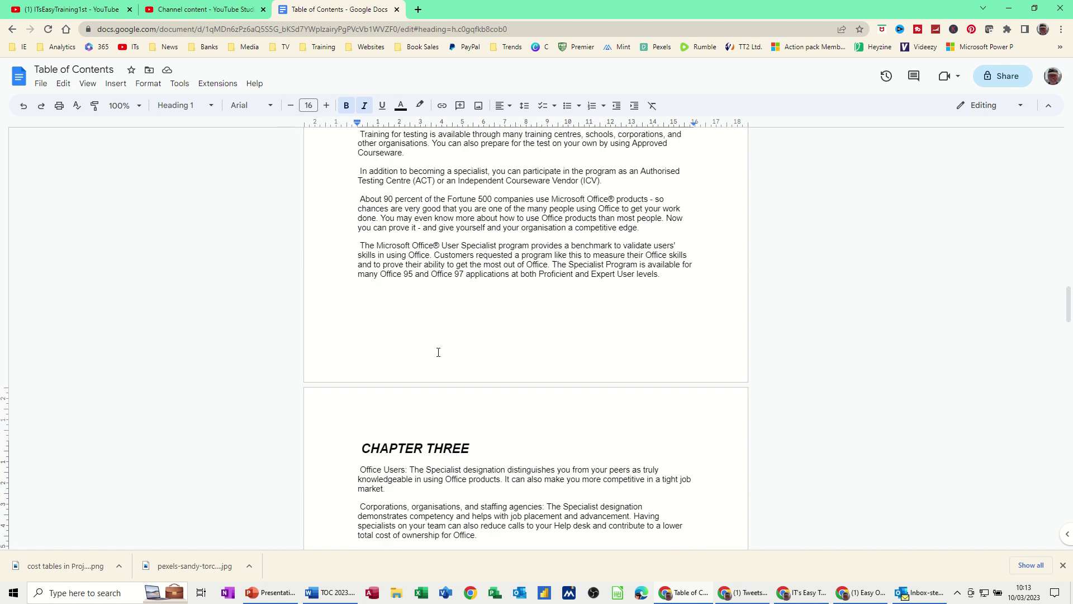
{"action": "scroll", "coordinate": [436, 340], "scroll_direction": "up", "scroll_amount": 2}
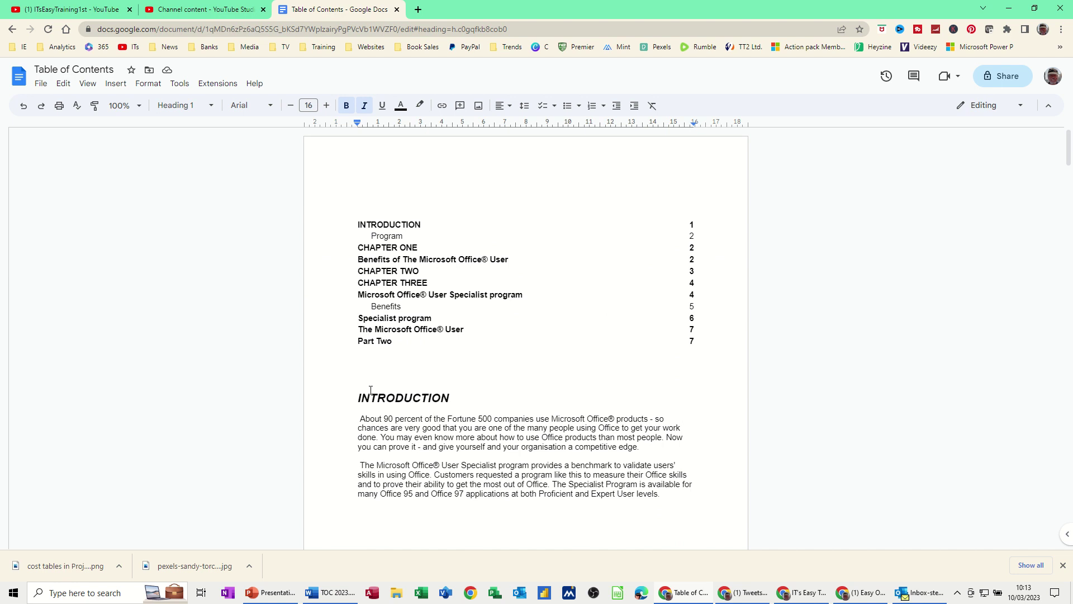
{"action": "left_click", "coordinate": [359, 418]}
{"action": "key", "text": "Delete"}
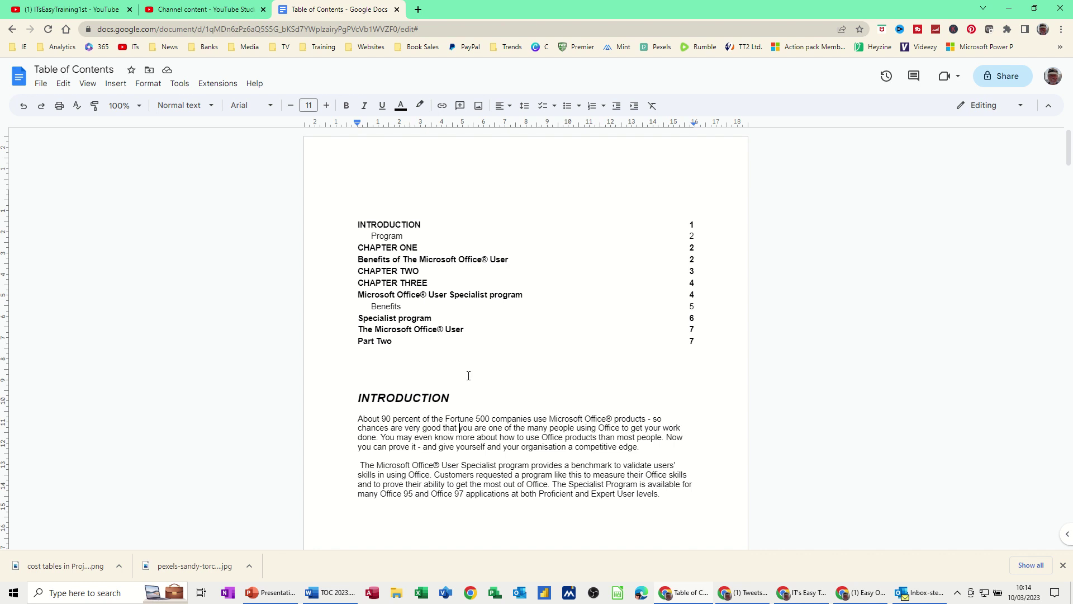
- Try 1.15 line spacing on the first paragraph under INTRODUCTION and restore single spacing
{"action": "left_click", "coordinate": [523, 107]}
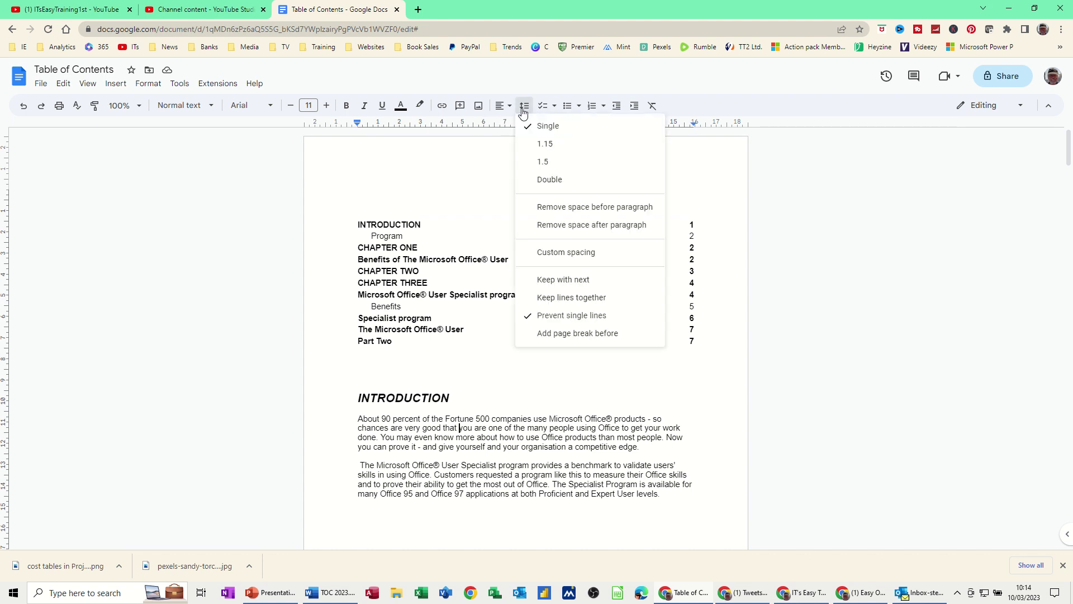
{"action": "left_click", "coordinate": [556, 147]}
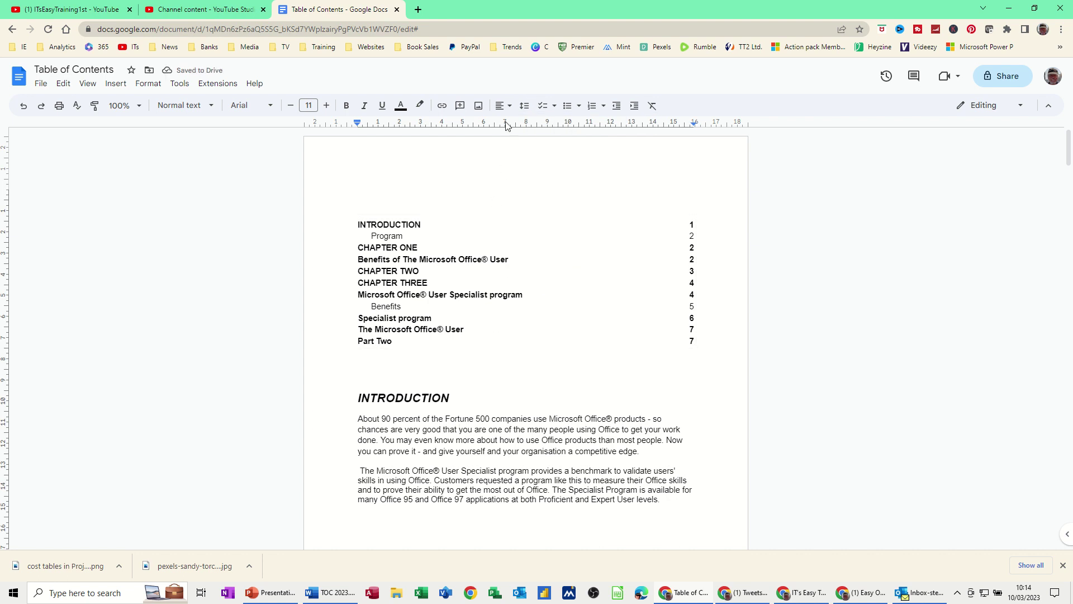
{"action": "left_click", "coordinate": [524, 106]}
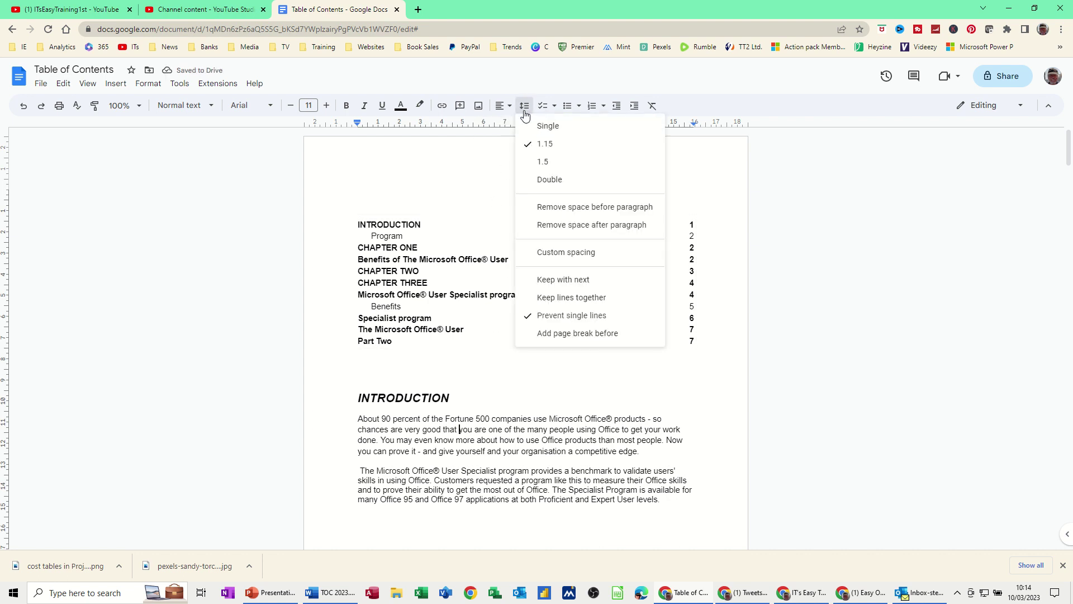
{"action": "left_click", "coordinate": [540, 127]}
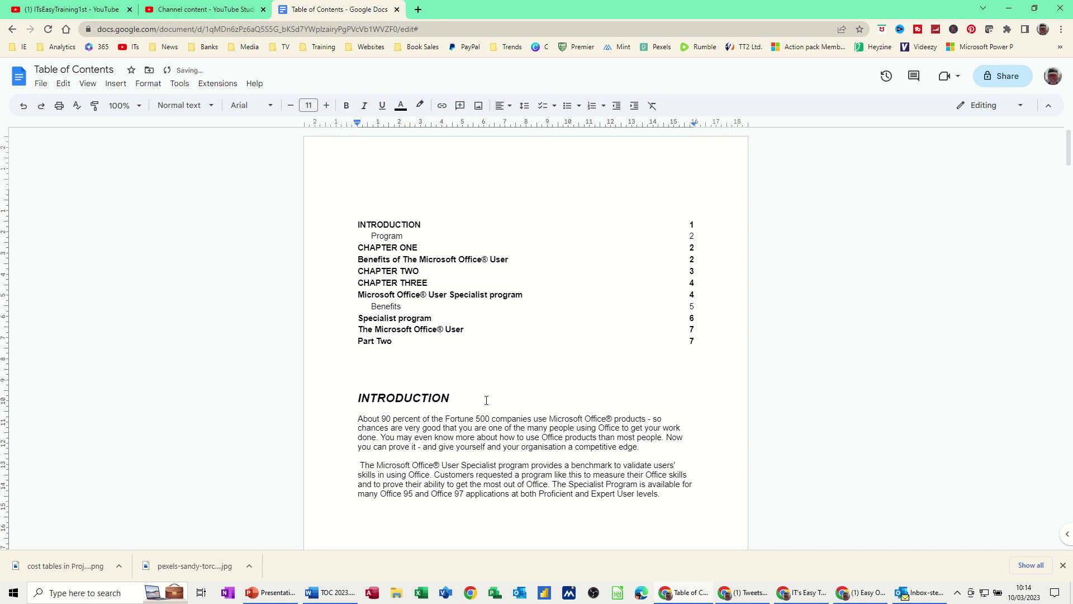
- Remove the space before and the space after the first paragraph under INTRODUCTION
{"action": "left_click", "coordinate": [527, 107]}
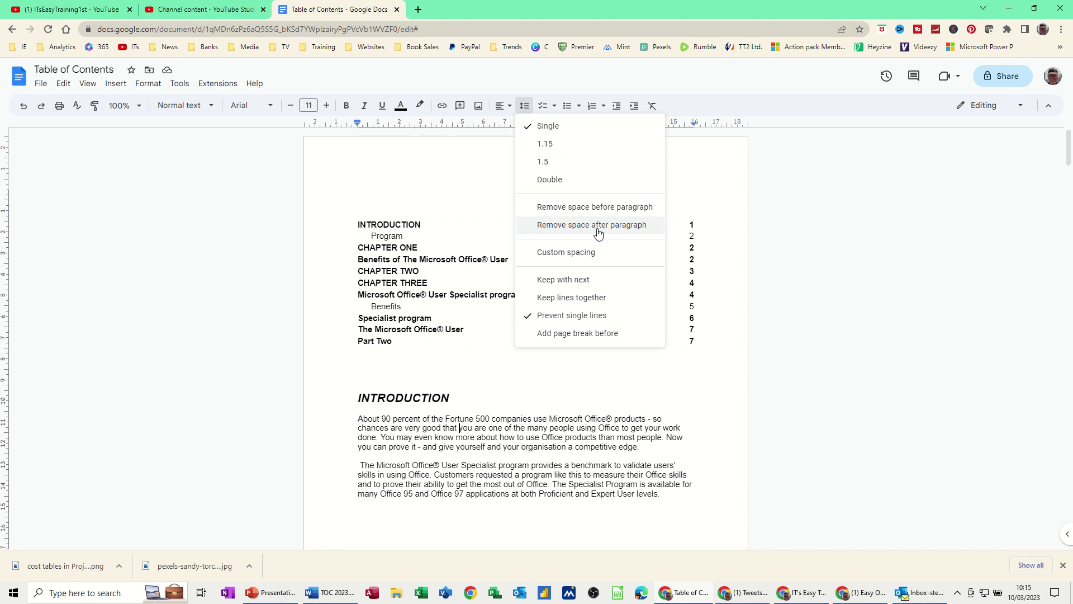
{"action": "left_click", "coordinate": [564, 208]}
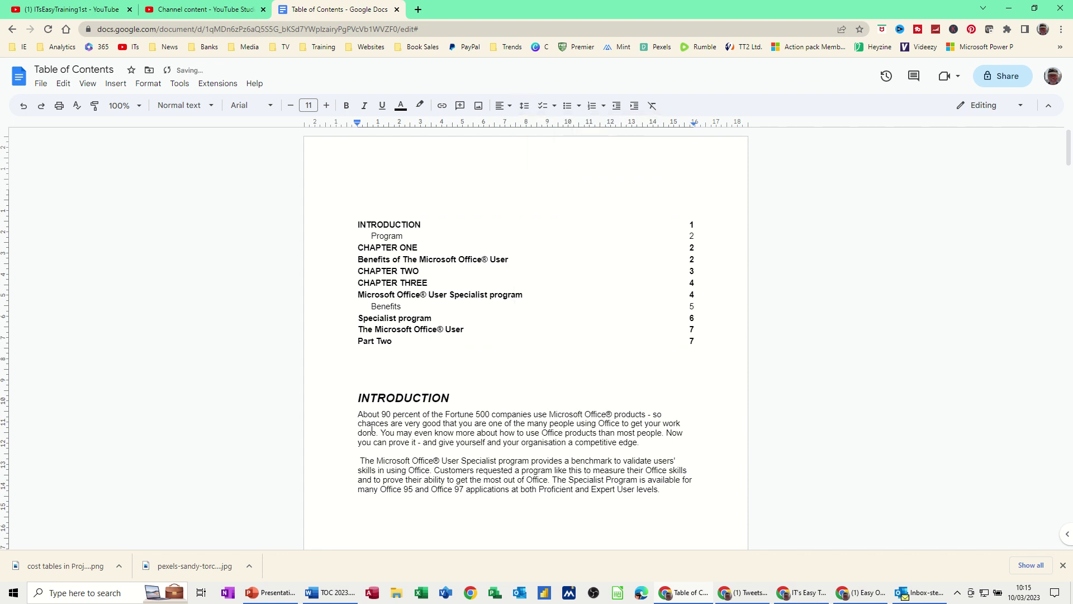
{"action": "left_click", "coordinate": [344, 416]}
{"action": "left_click_drag", "start_coordinate": [343, 415], "coordinate": [437, 442]}
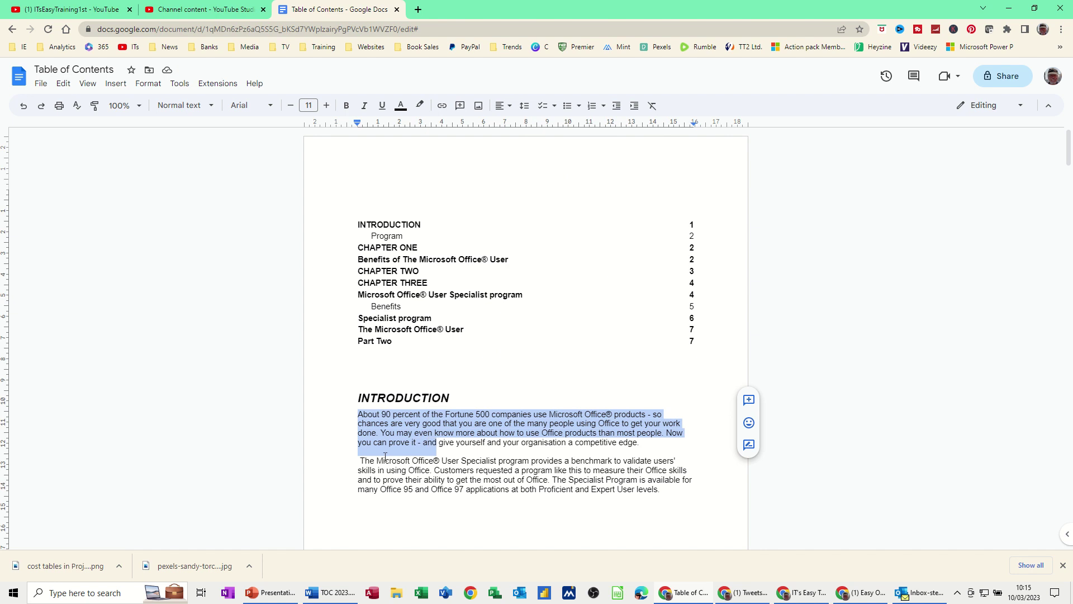
{"action": "left_click_drag", "start_coordinate": [359, 461], "coordinate": [445, 486]}
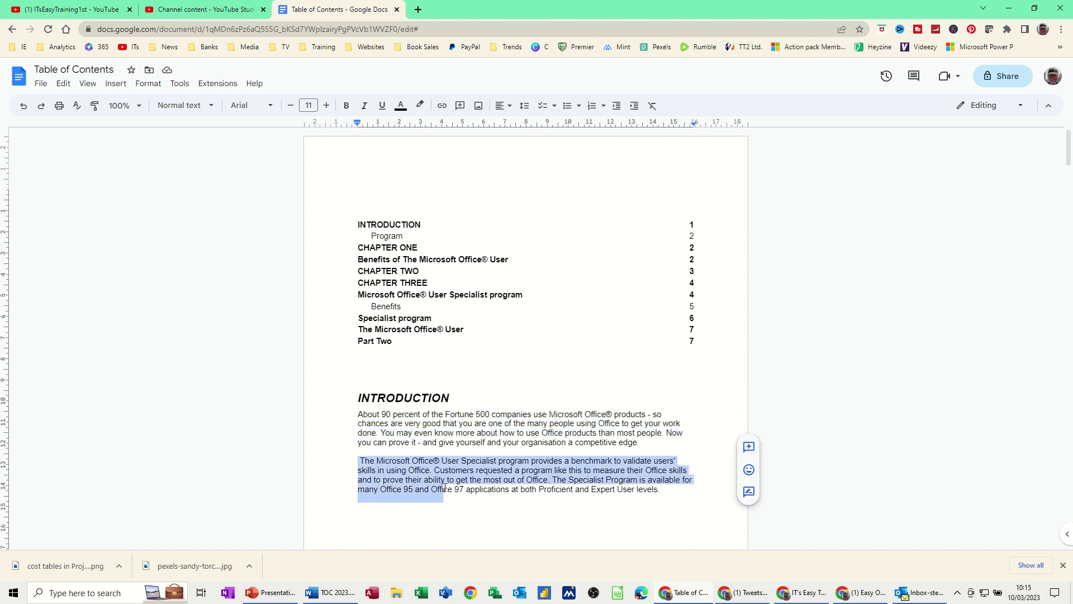
{"action": "left_click", "coordinate": [420, 431]}
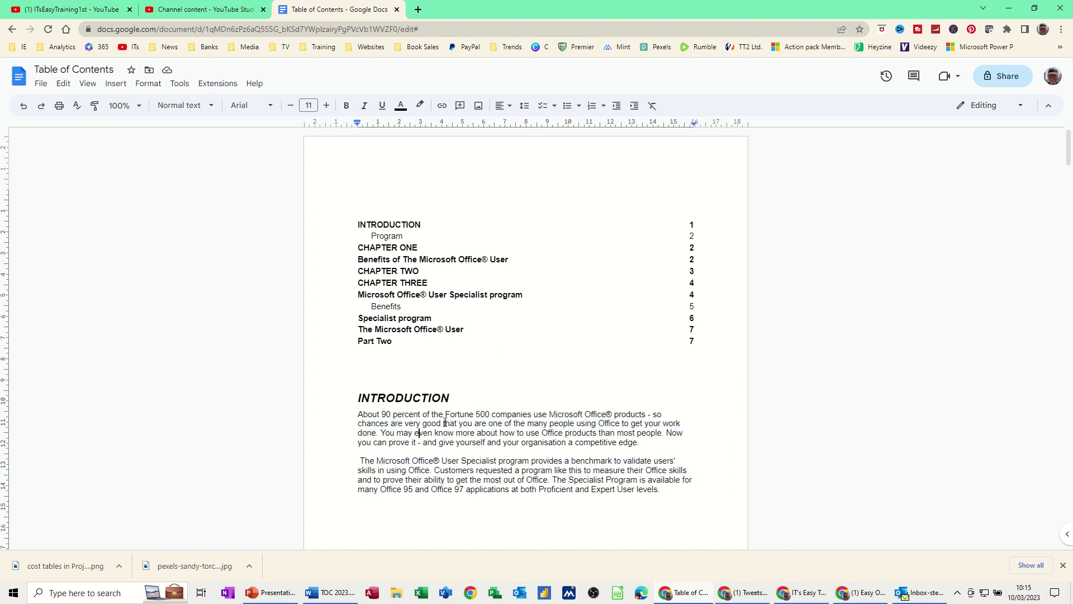
{"action": "left_click", "coordinate": [524, 106]}
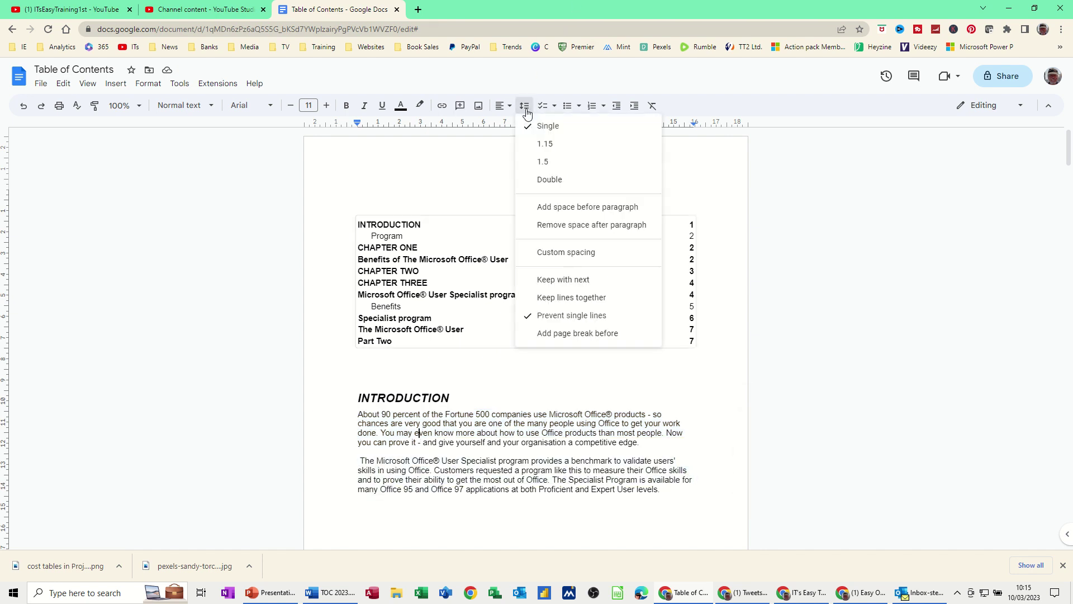
{"action": "left_click", "coordinate": [559, 229]}
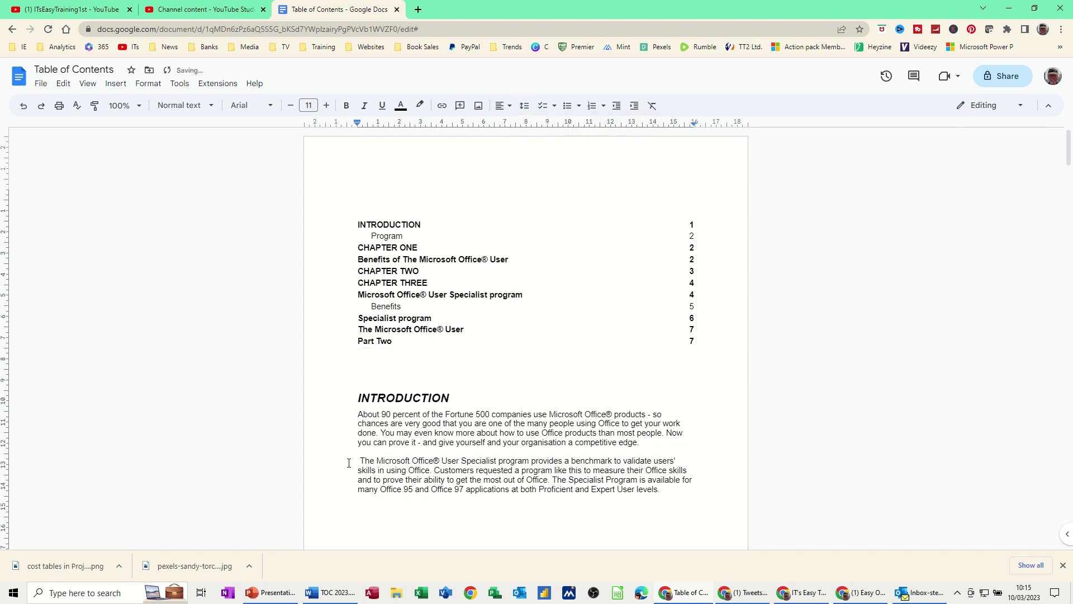
{"action": "left_click_drag", "start_coordinate": [358, 414], "coordinate": [537, 442]}
{"action": "left_click", "coordinate": [653, 444]}
{"action": "key", "text": "Return"}
{"action": "key", "text": "BackSpace"}
- Remove the space after the second paragraph under INTRODUCTION
{"action": "left_click", "coordinate": [336, 475]}
{"action": "left_click_drag", "start_coordinate": [335, 475], "coordinate": [386, 497]}
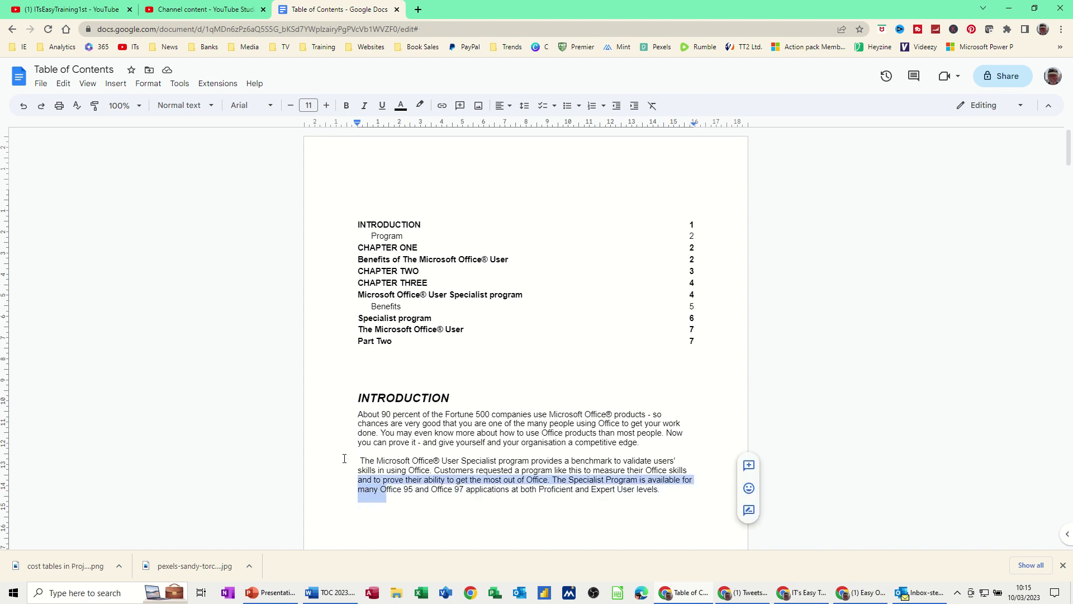
{"action": "left_click_drag", "start_coordinate": [343, 455], "coordinate": [416, 495]}
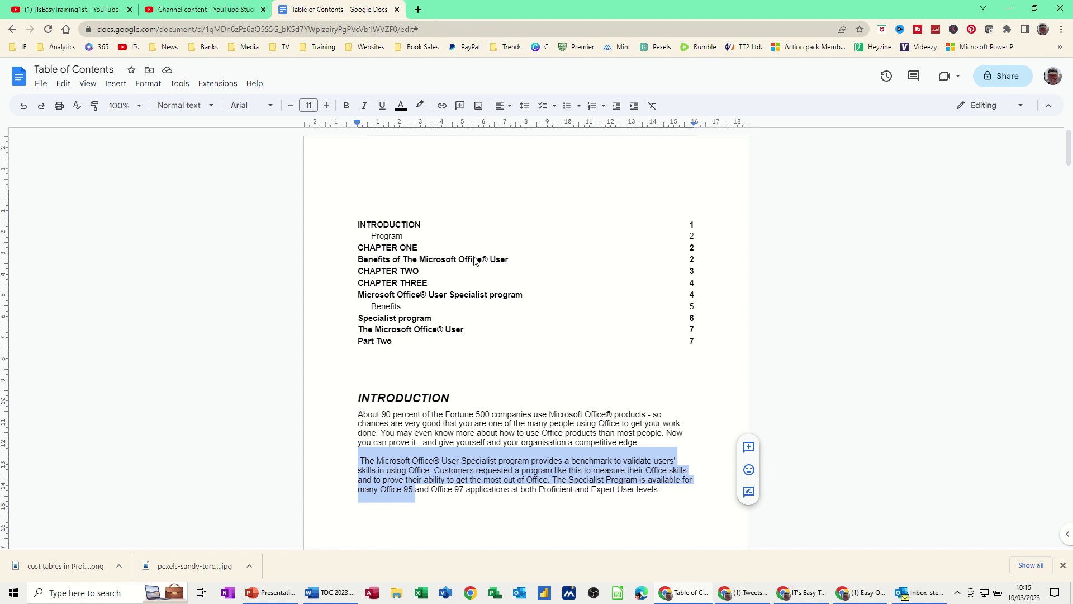
{"action": "left_click", "coordinate": [528, 109]}
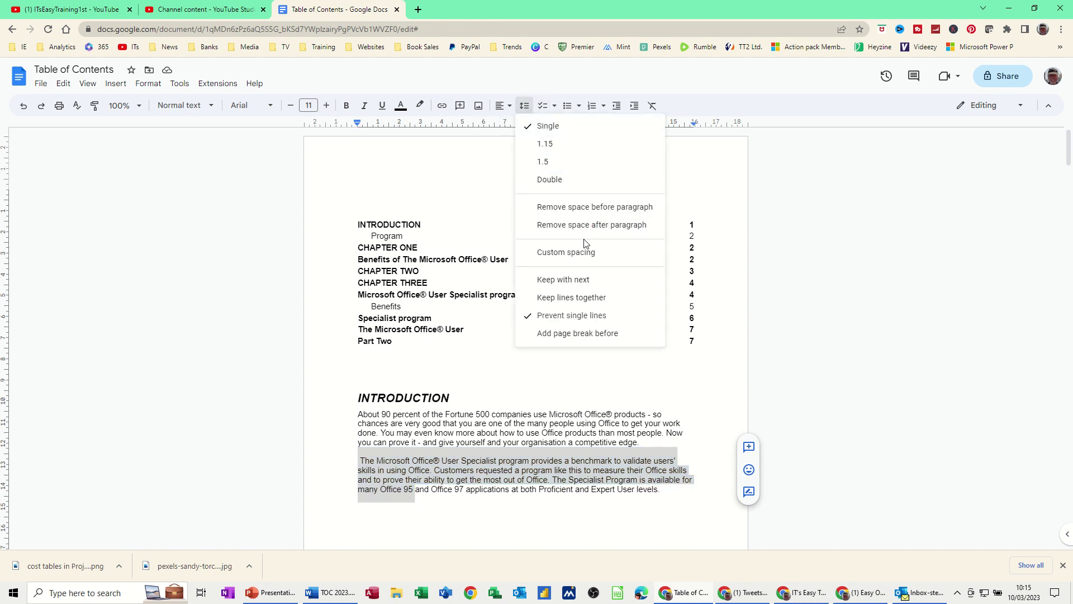
{"action": "left_click", "coordinate": [564, 226]}
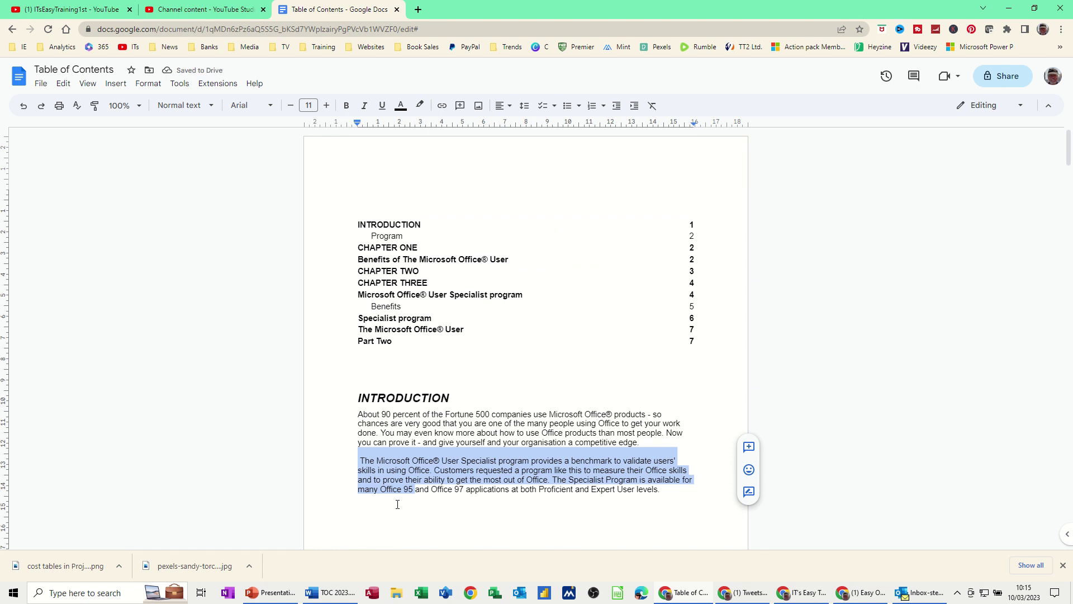
{"action": "left_click", "coordinate": [552, 453]}
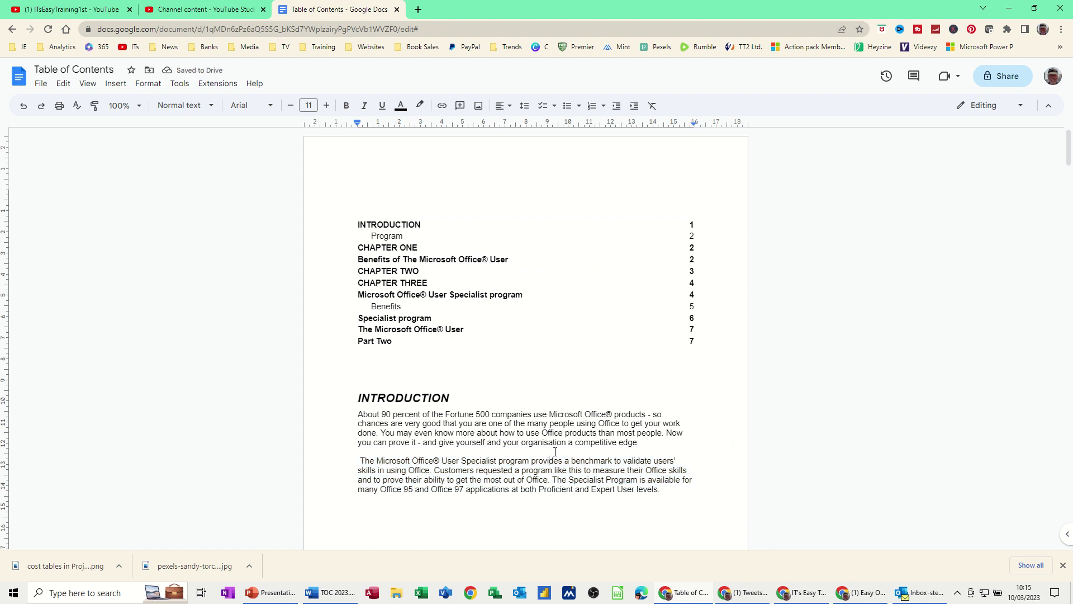